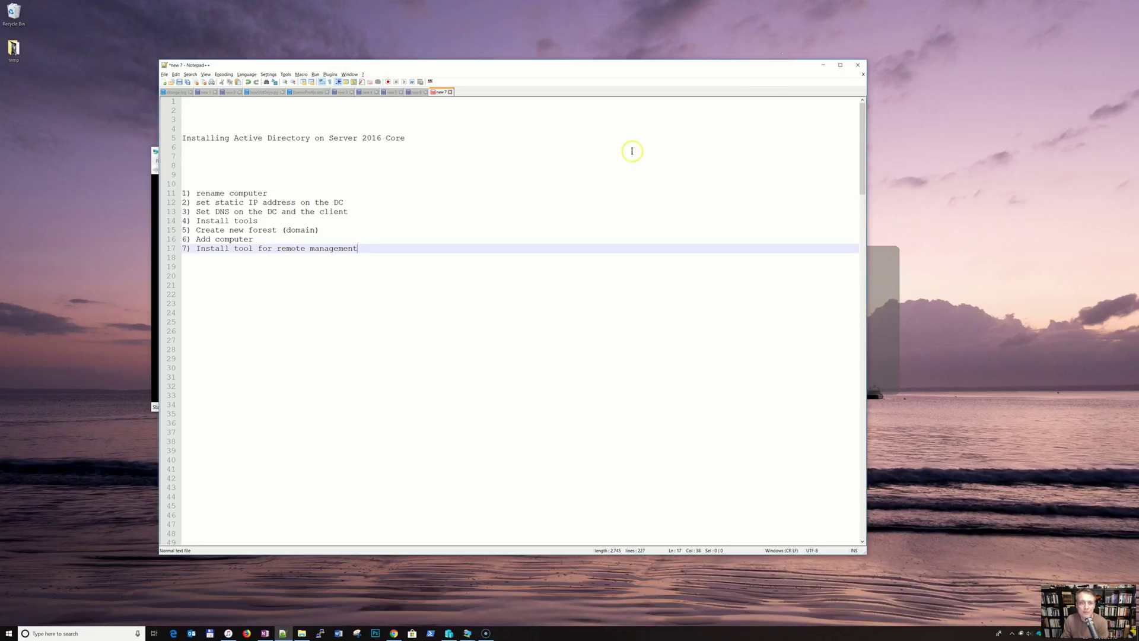
- Bring Hyper-V Manager to the front over the Notepad++ notes
left_click(449, 632)
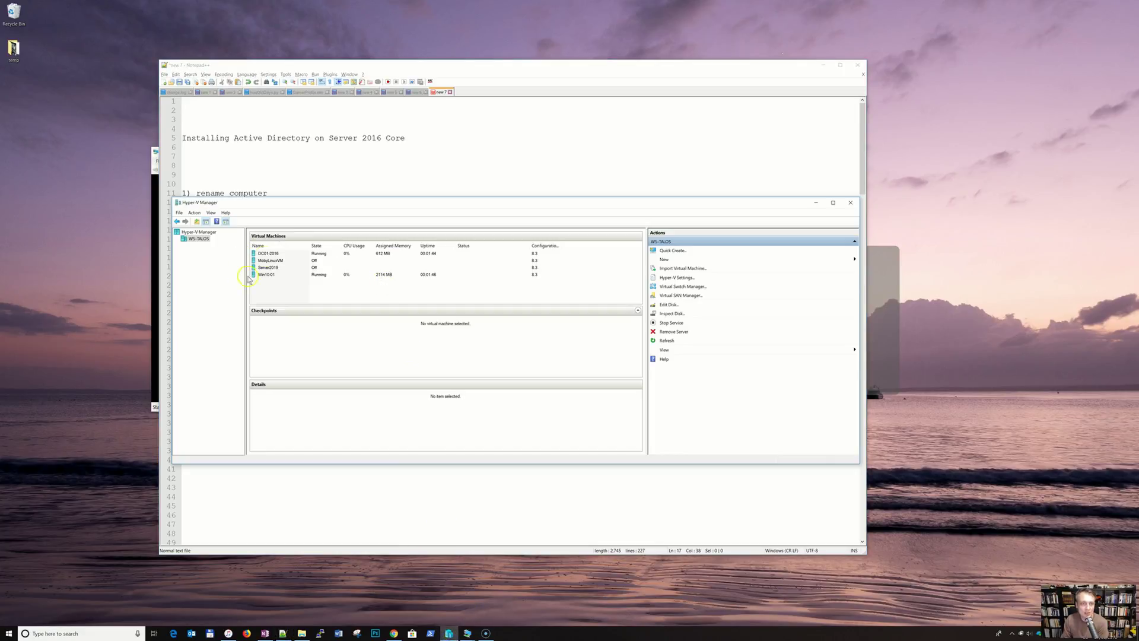
- Inspect the DC01-2016 and Win10-01 VMs, then minimize Hyper-V Manager
left_click(266, 254)
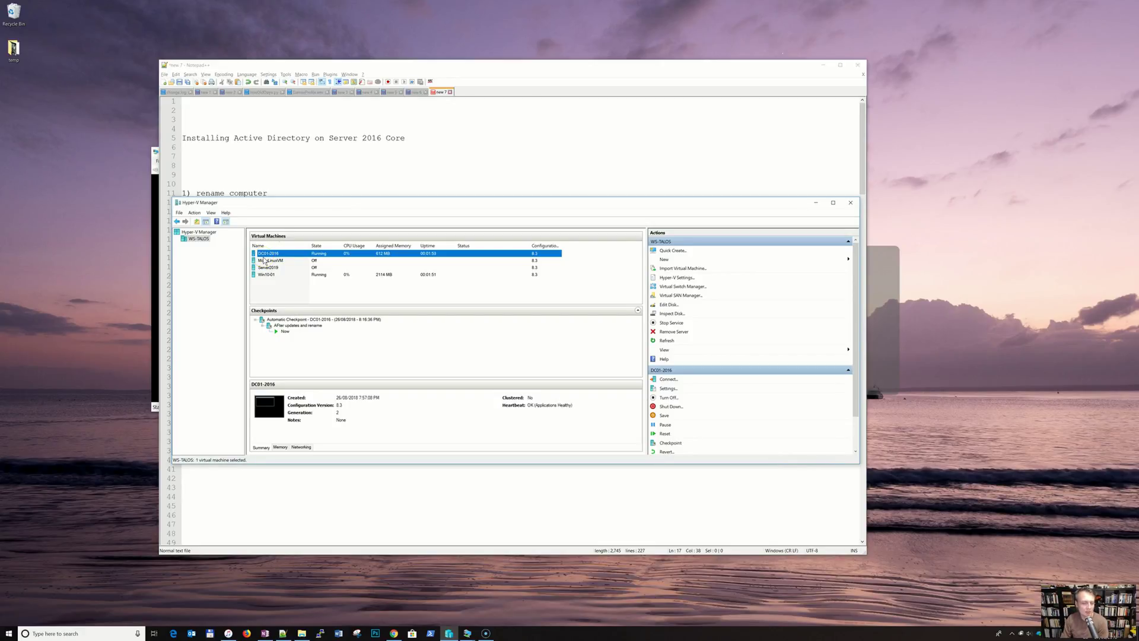
left_click(267, 274)
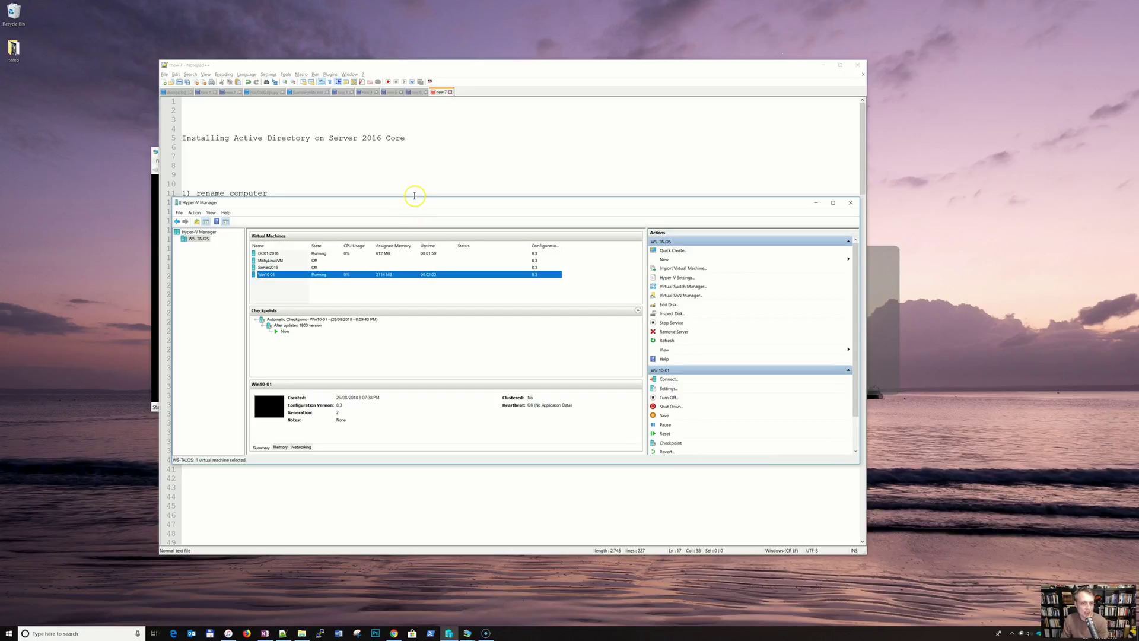
left_click(815, 202)
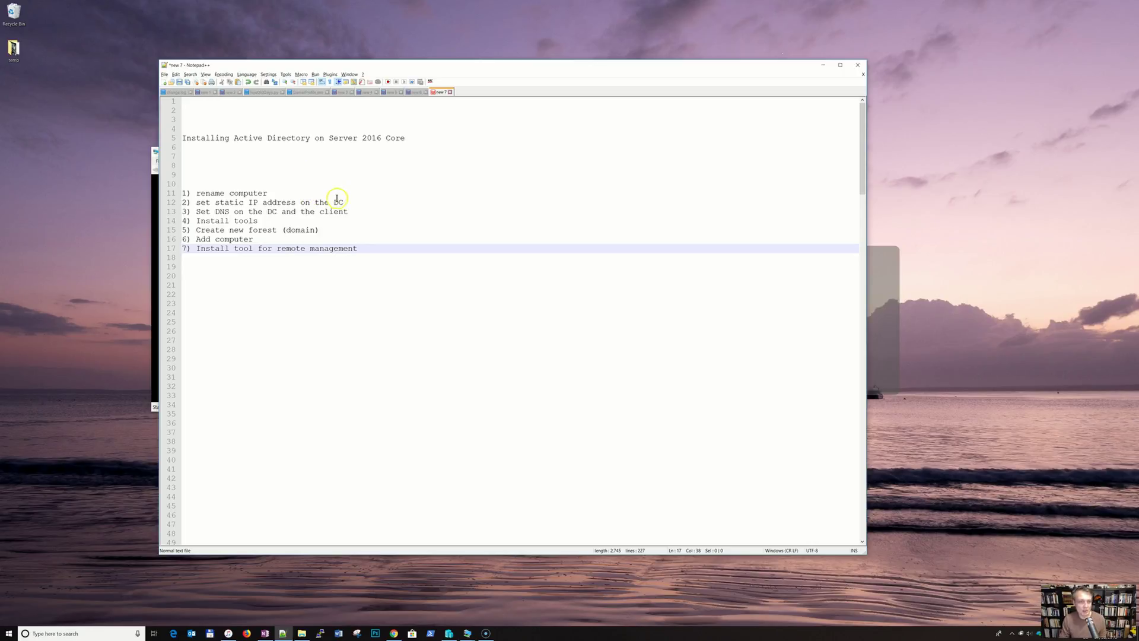
- Bring up the DC01-2016 VM window and sign in as Administrator
left_click(467, 633)
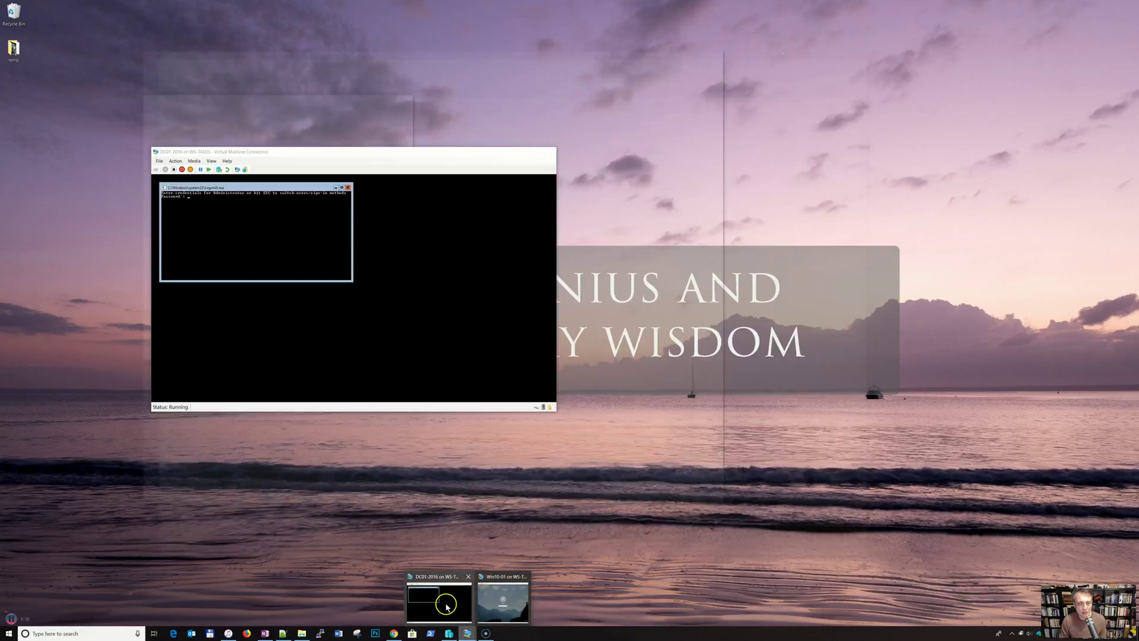
left_click(439, 602)
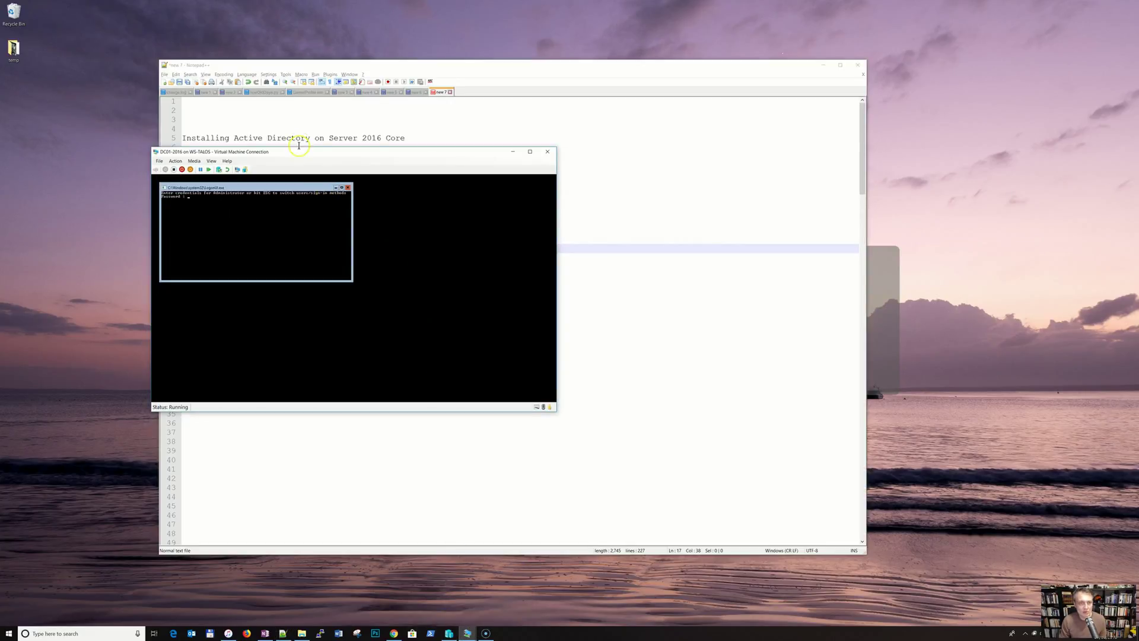
left_click_drag(298, 147, 516, 181)
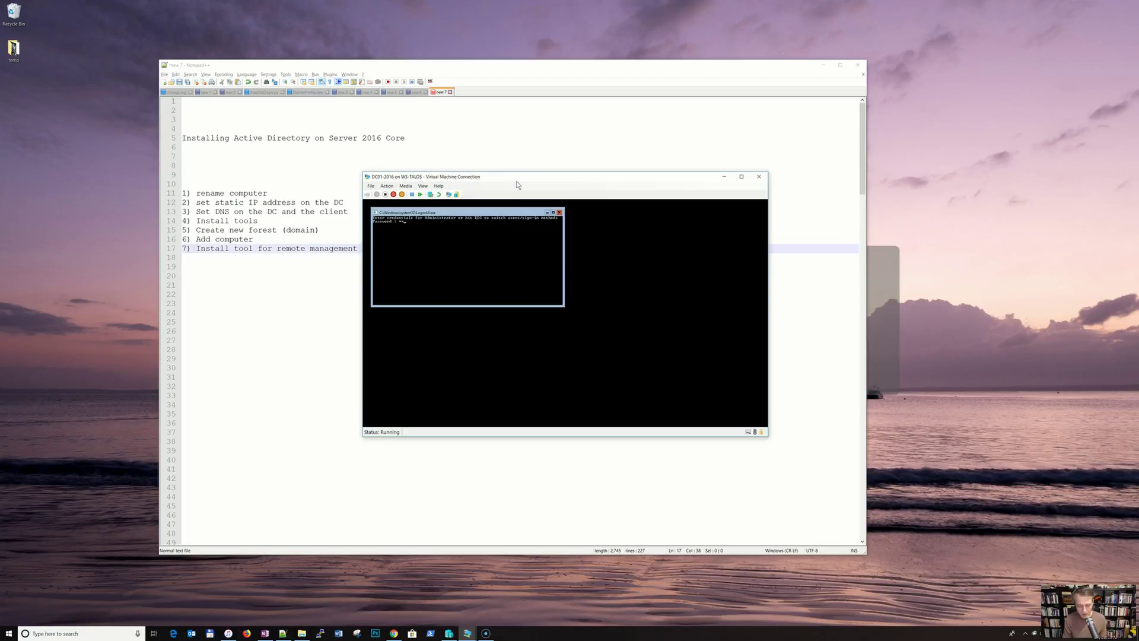
key("Return")
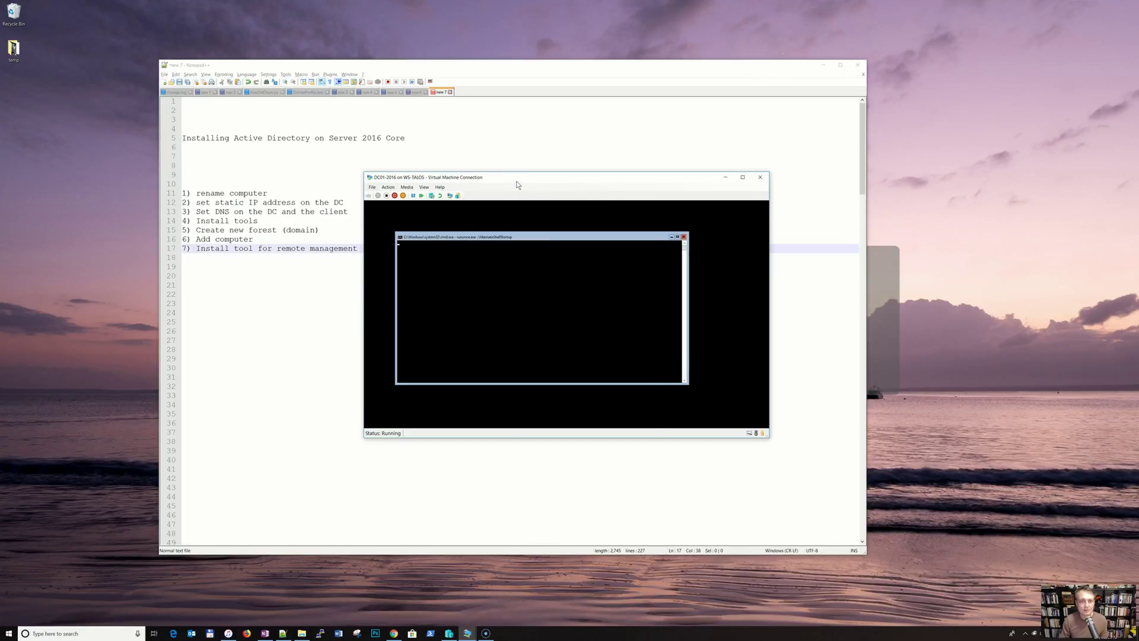
- Start PowerShell from DC01-2016's command prompt and move its window to the right
left_click_drag(540, 177, 585, 181)
type("po")
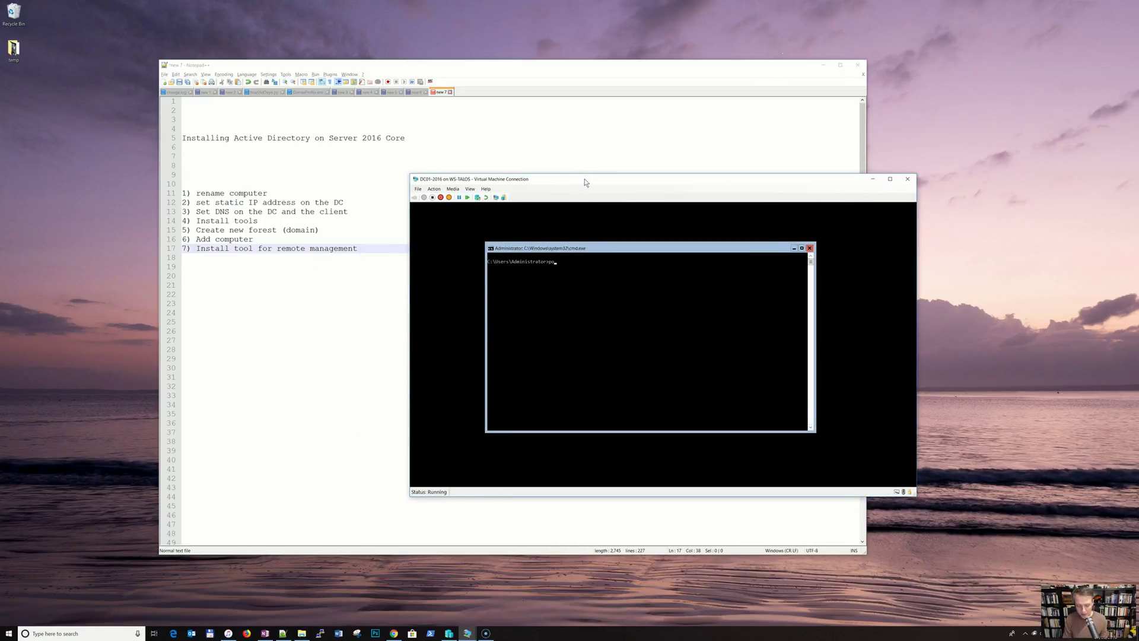
type("wershell")
key("Return")
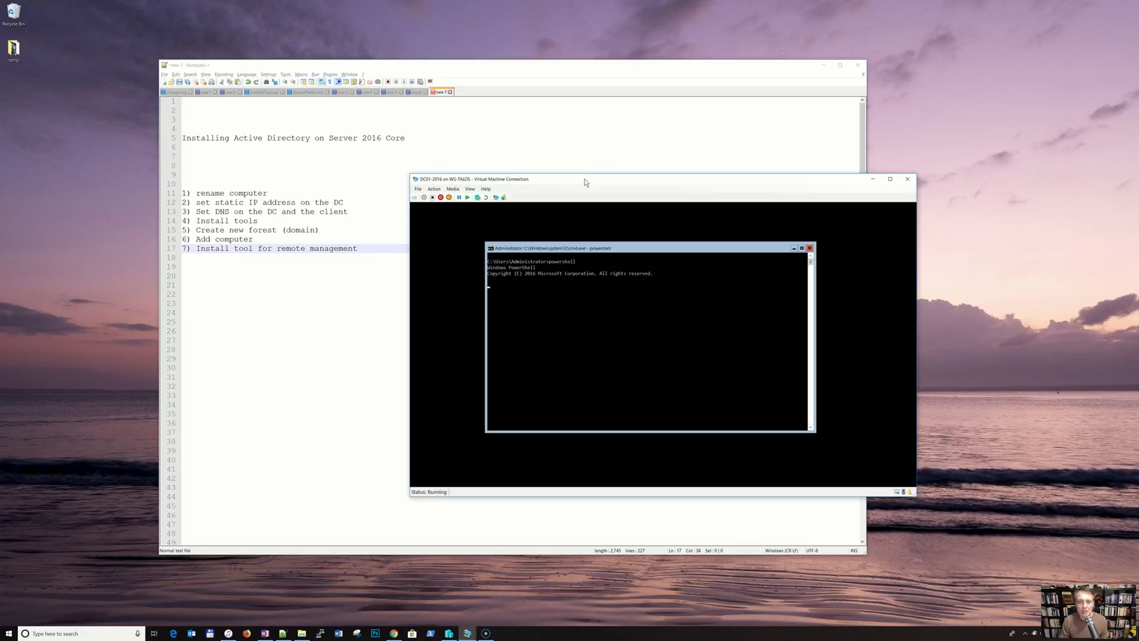
left_click_drag(523, 181, 796, 65)
- Scroll the notes to the DOMAIN CONTROLLER section near line 55
scroll(449, 277, "down", 10)
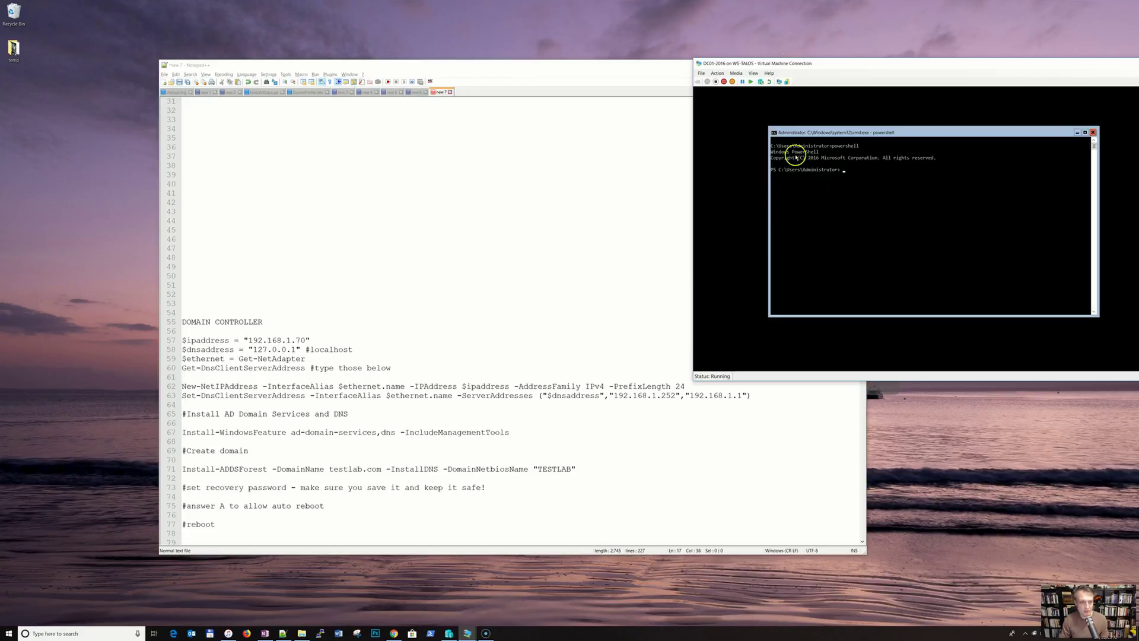
- Run Get-DnsClientServerAddress on DC01-2016 to list its DNS servers
left_click_drag(305, 369, 182, 369)
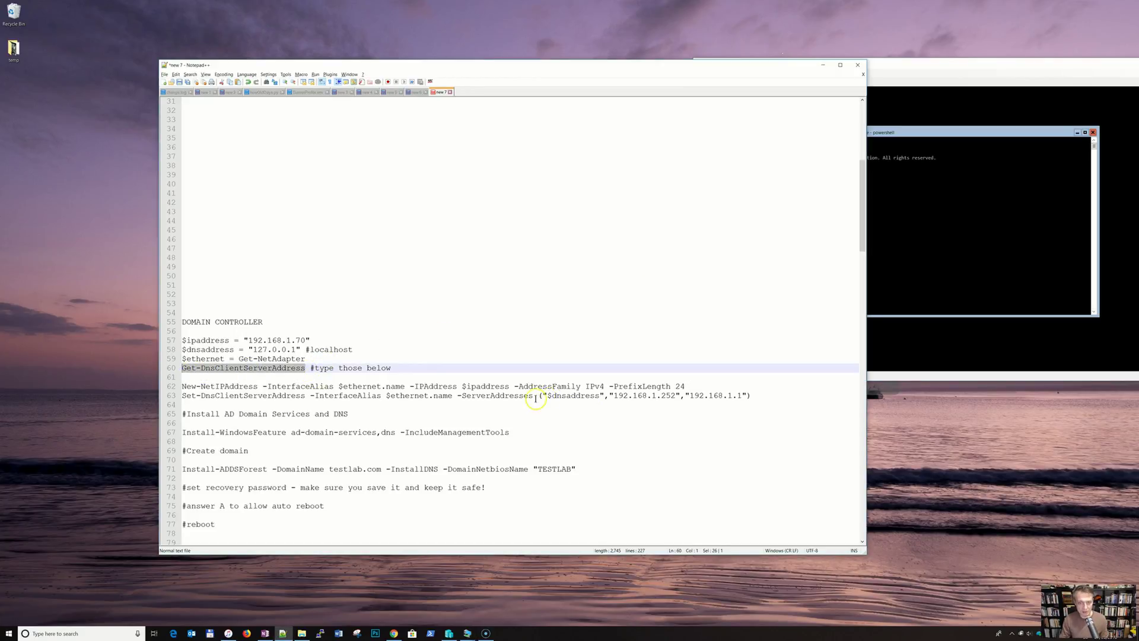
left_click(902, 248)
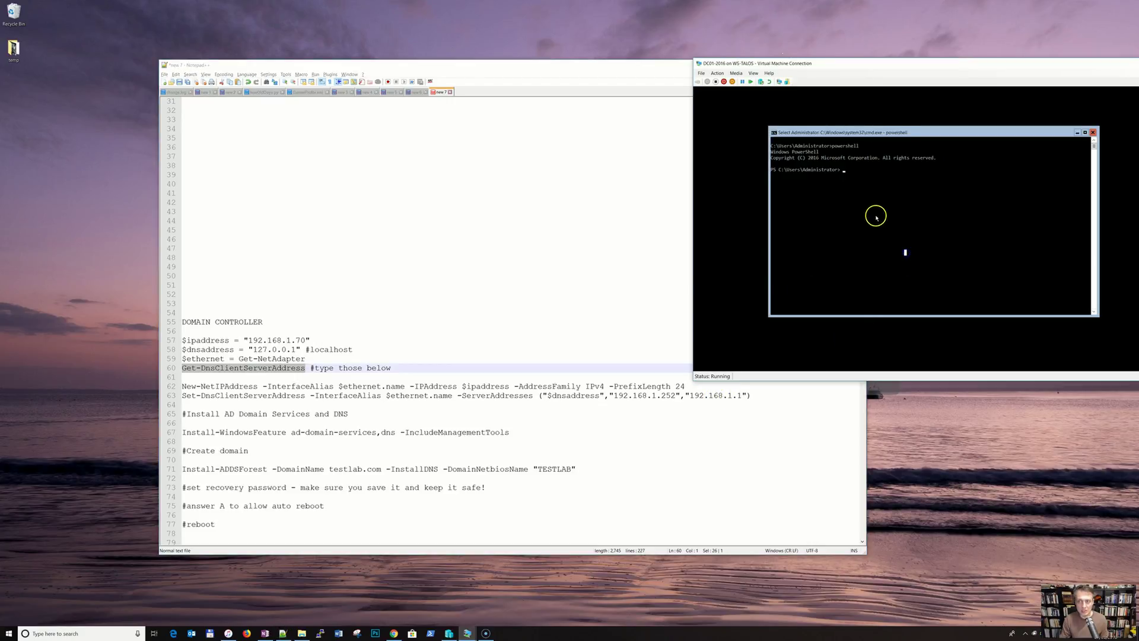
right_click(290, 372)
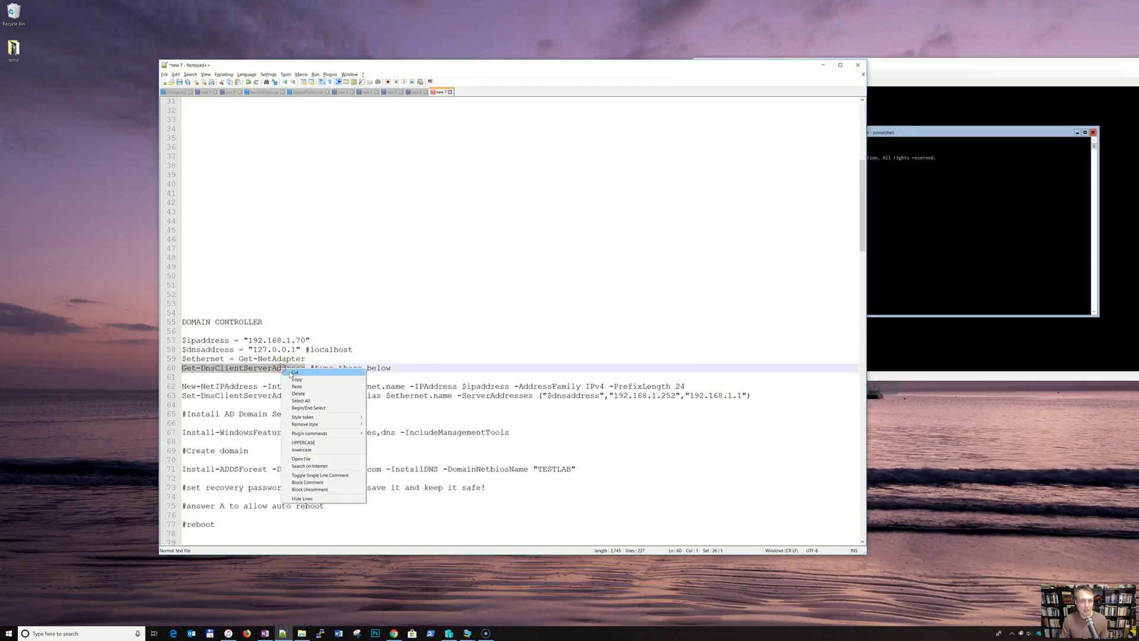
left_click(296, 379)
right_click(824, 220)
key("Return")
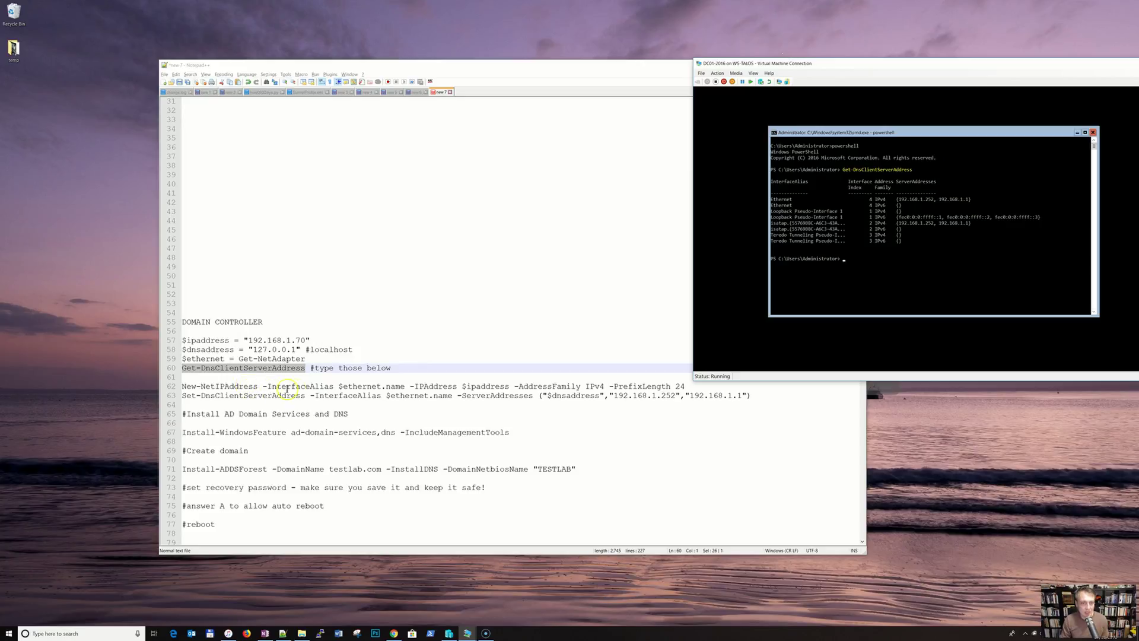
- Run ipconfig /all on DC01-2016 and review the DHCP and DNS settings
left_click(347, 386)
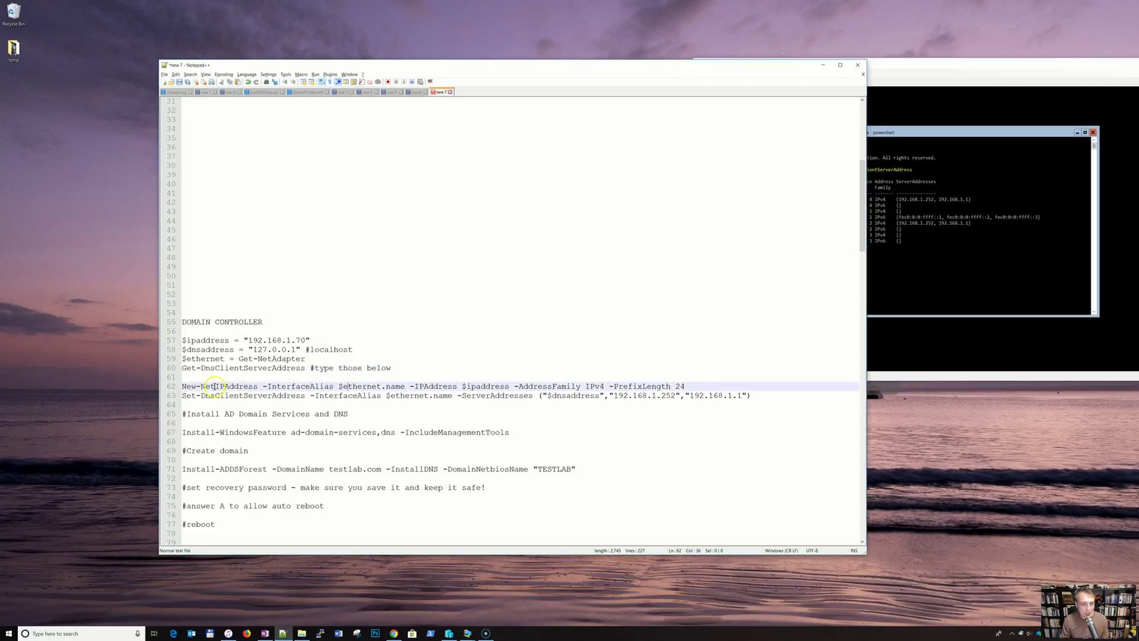
left_click(885, 240)
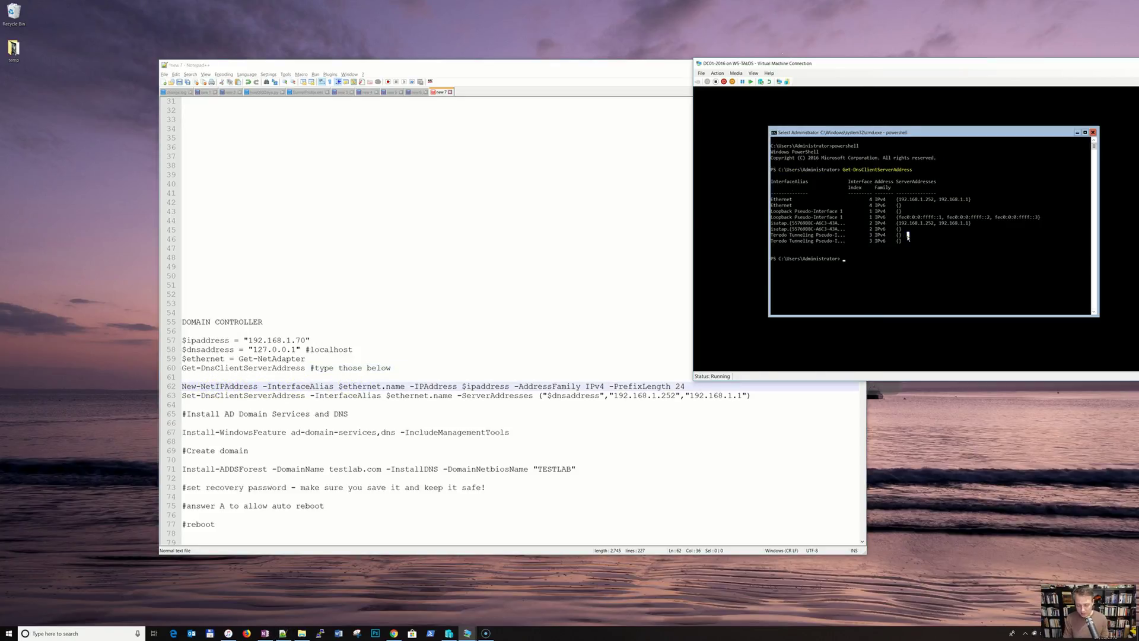
type("ipconfig /all")
key("Return")
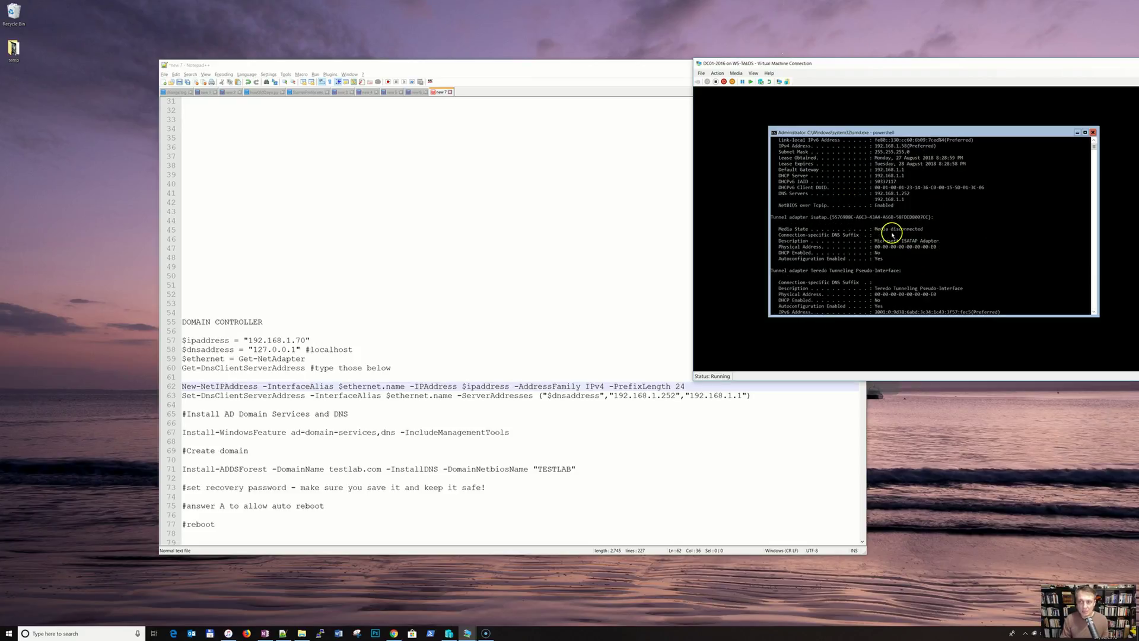
scroll(892, 234, "up", 3)
left_click_drag(875, 229, 901, 229)
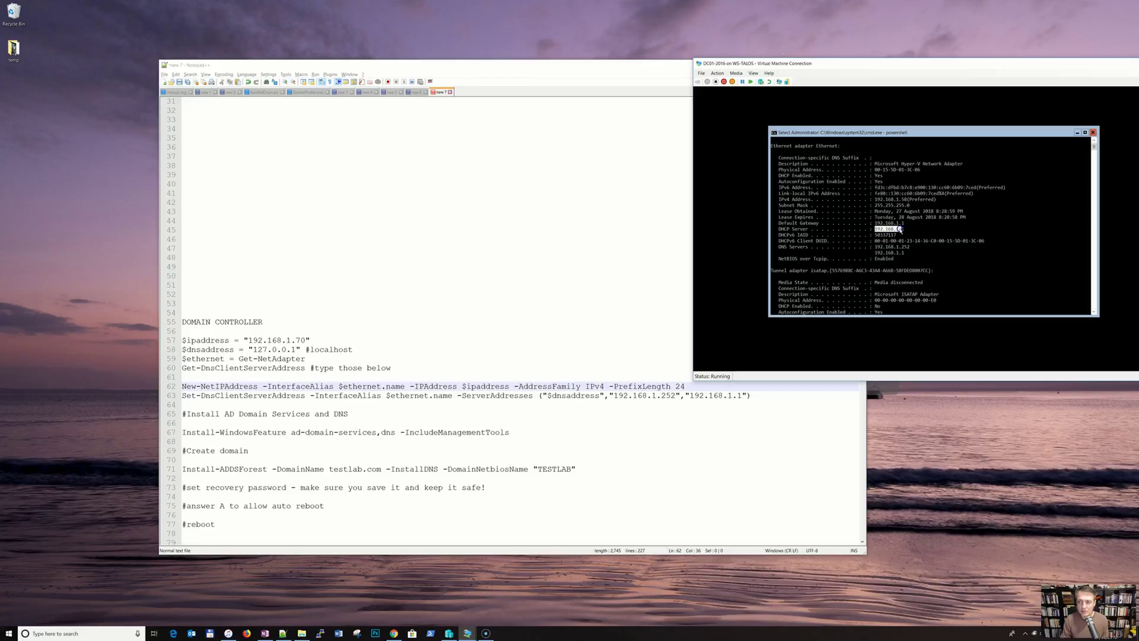
left_click(897, 229)
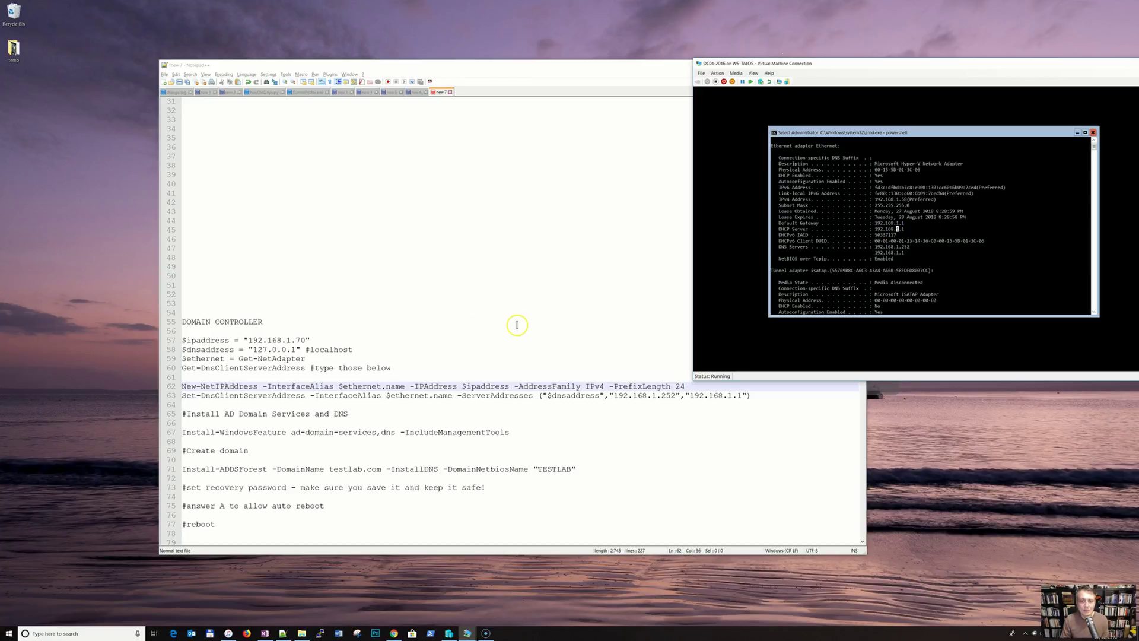
- Select script lines 57–63 in the notes
left_click(503, 378)
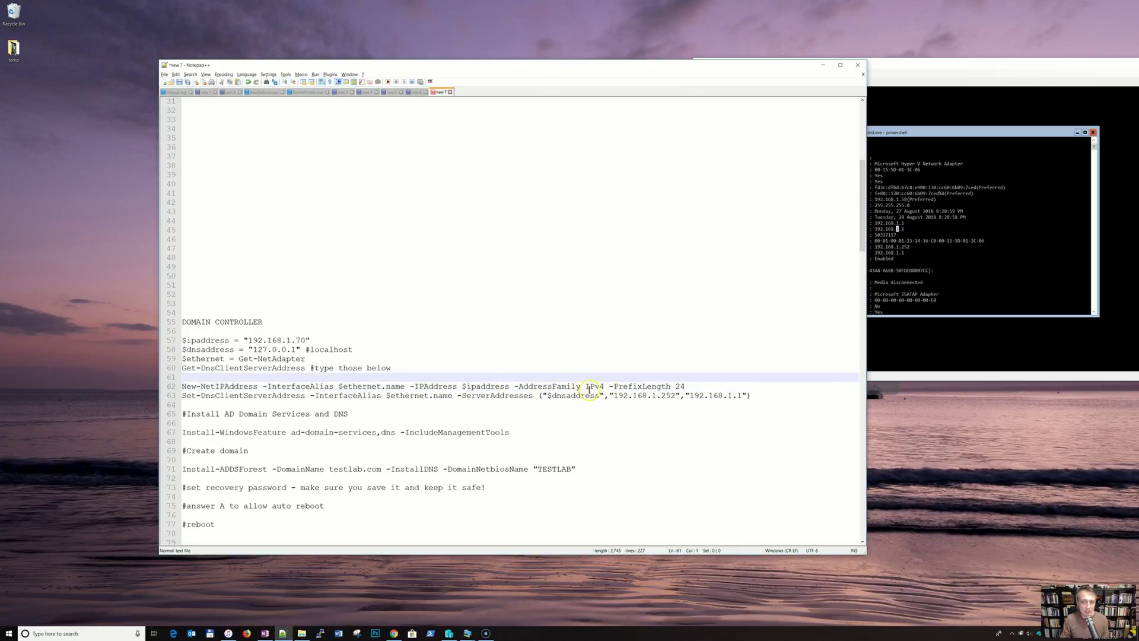
left_click_drag(686, 386, 666, 387)
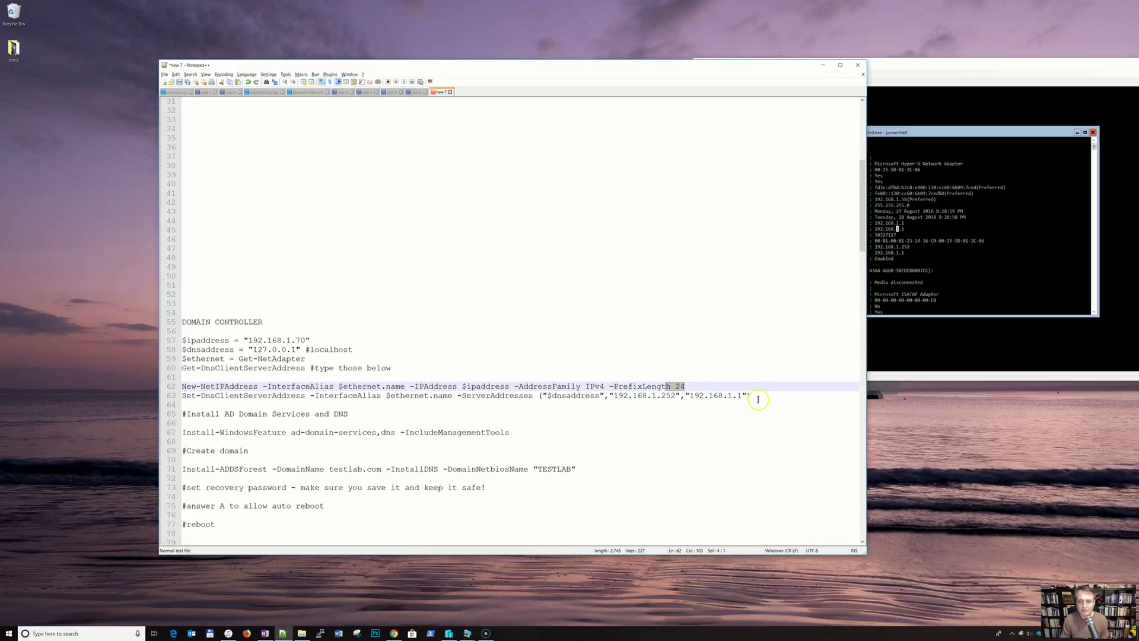
left_click_drag(751, 396, 184, 340)
- Run the network script setting static IP 192.168.1.70 and DNS 127.0.0.1, 192.168.1.252, 192.168.1.1
right_click(202, 338)
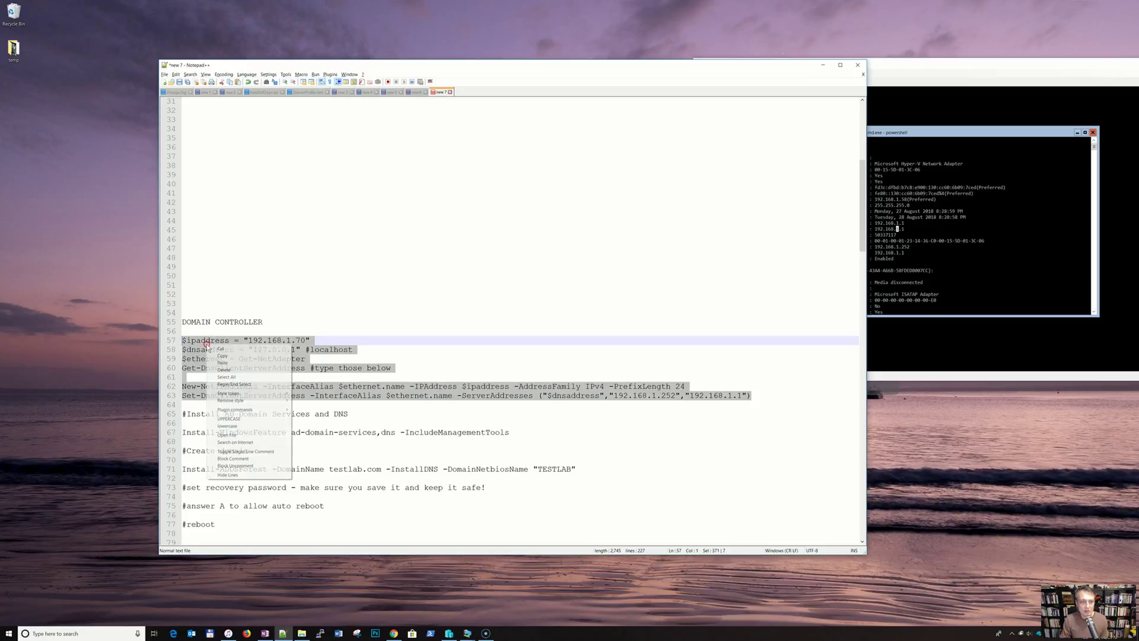
left_click(224, 354)
left_click(907, 130)
scroll(914, 283, "down", 4)
key("Return")
right_click(894, 249)
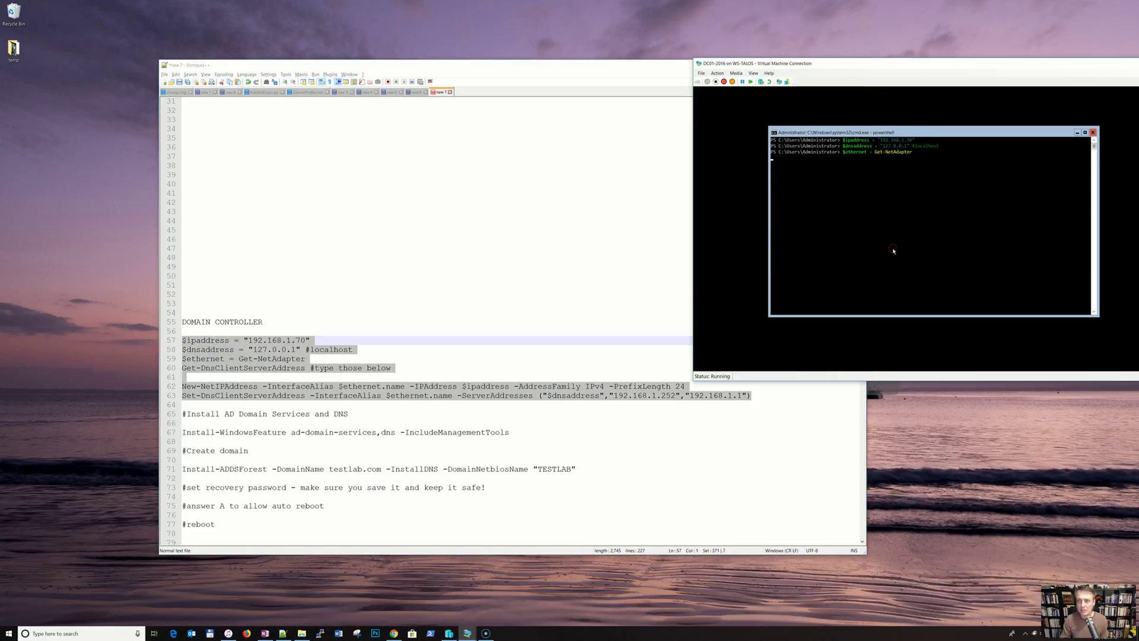
key("Return")
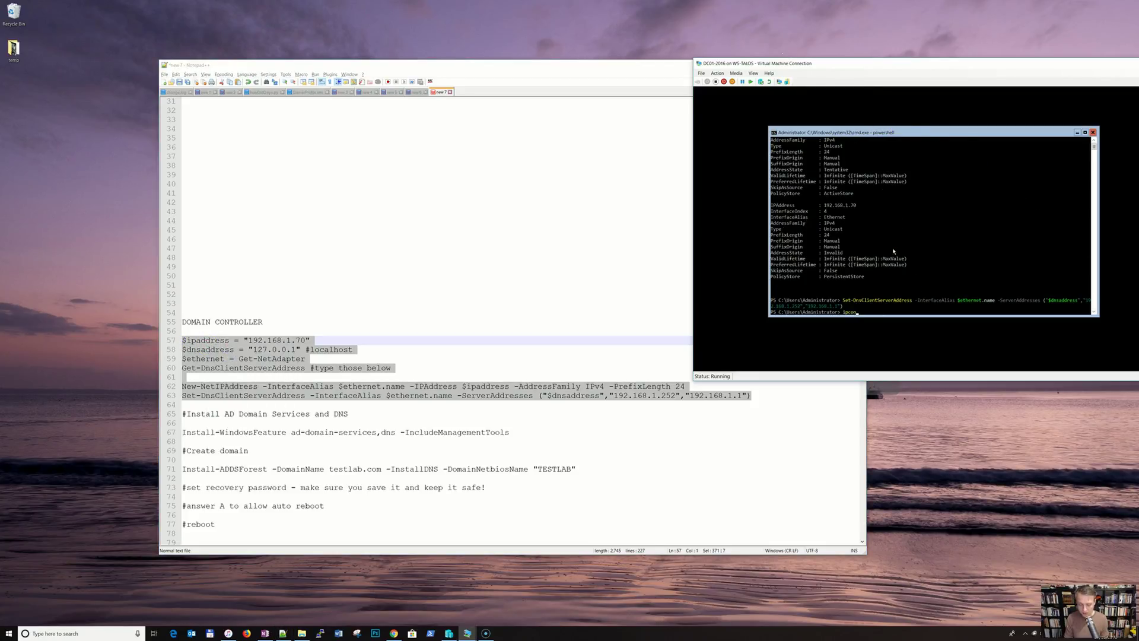
- Run ipconfig /all to confirm the static address and DNS servers
type("ipconfig /all")
key("Return")
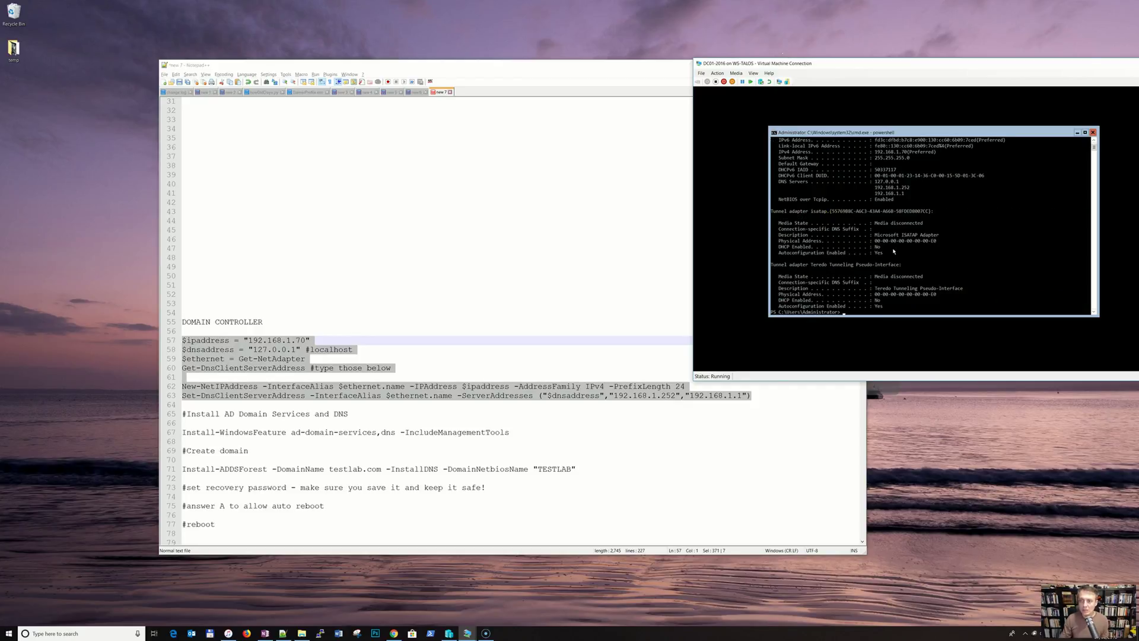
left_click(903, 247)
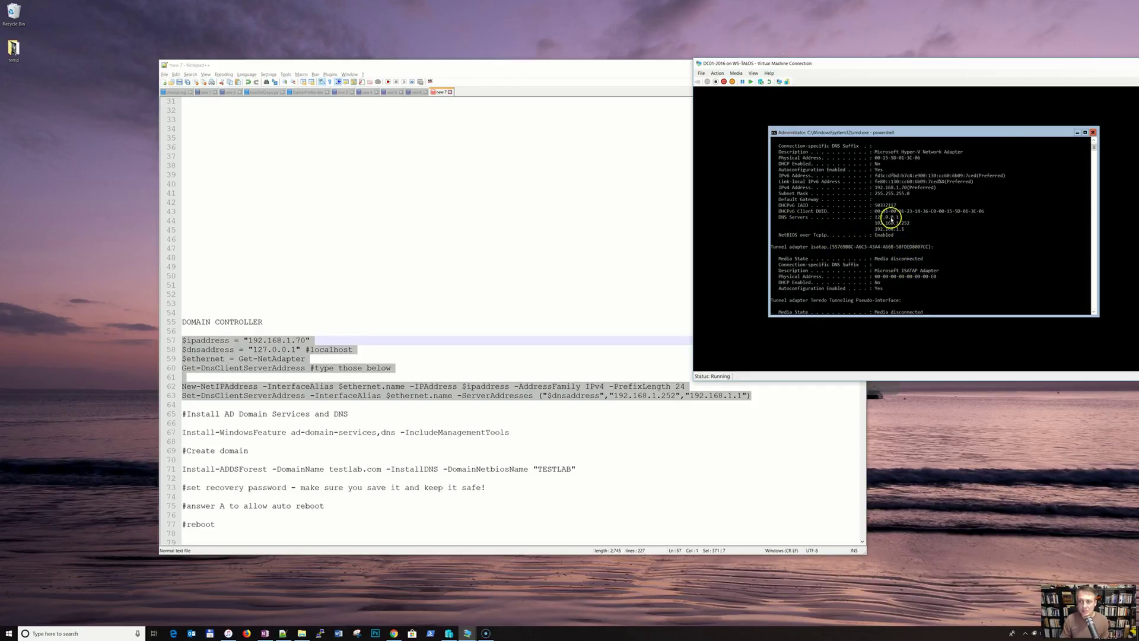
scroll(882, 224, "up", 3)
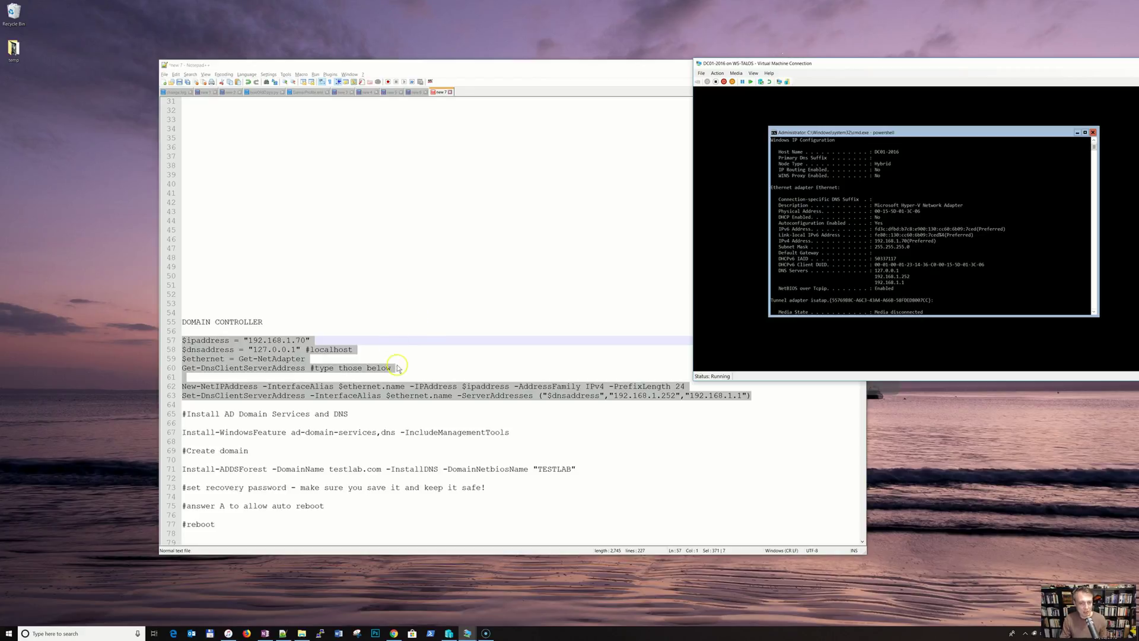
- Remove ',dns' from the Install-WindowsFeature command on line 67 and select the line
left_click(259, 414)
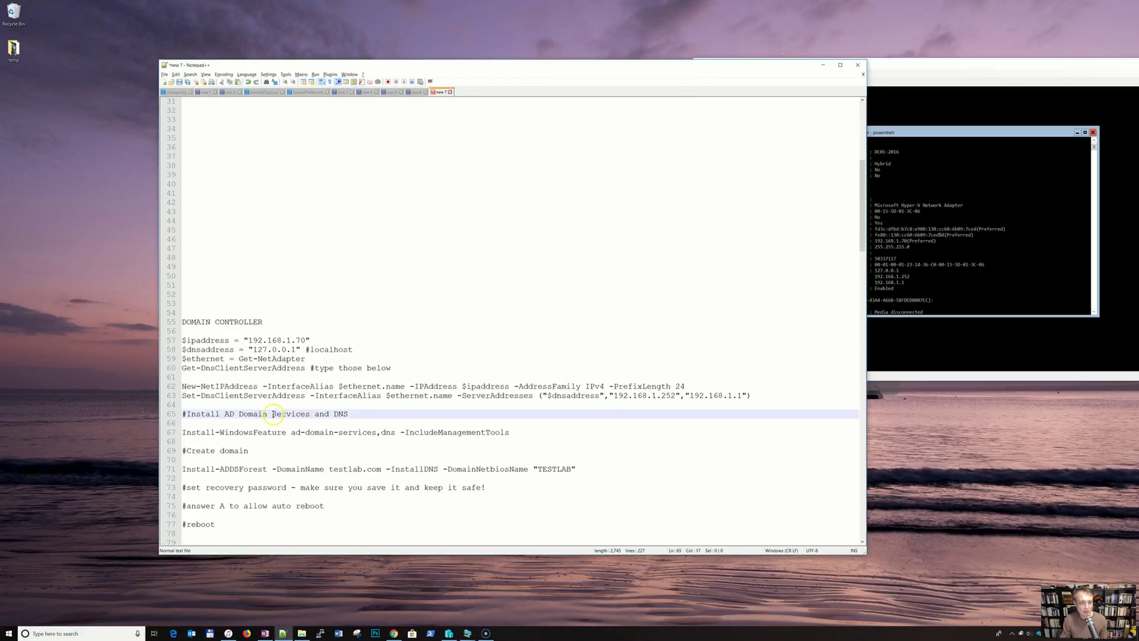
scroll(279, 415, "down", 1)
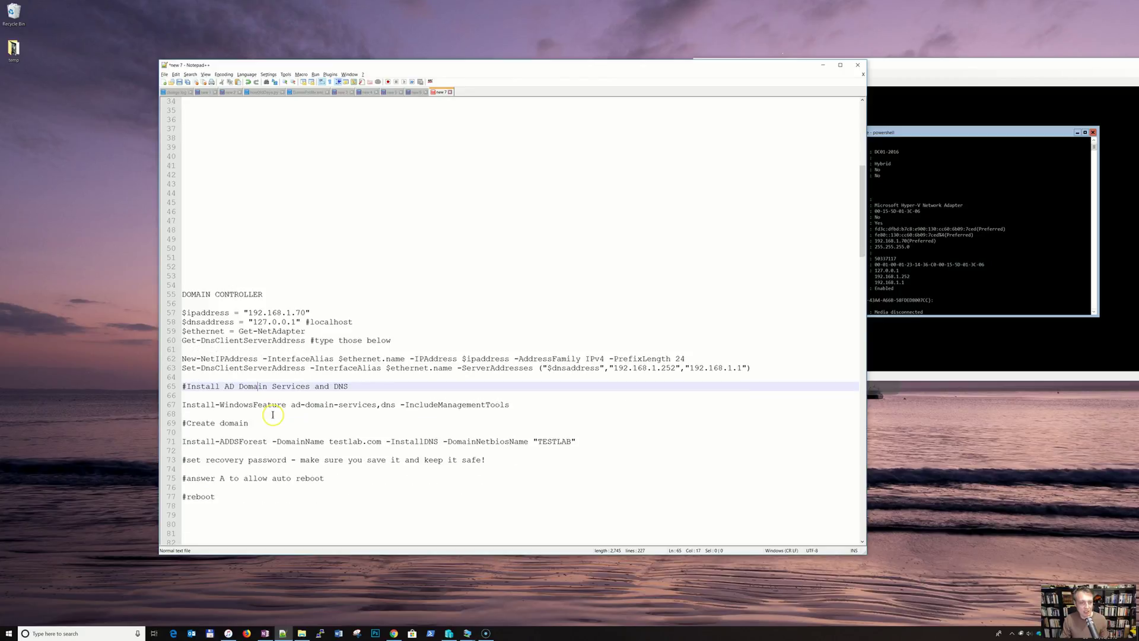
left_click(380, 404)
key("Delete")
key("Delete")
key("Delete")
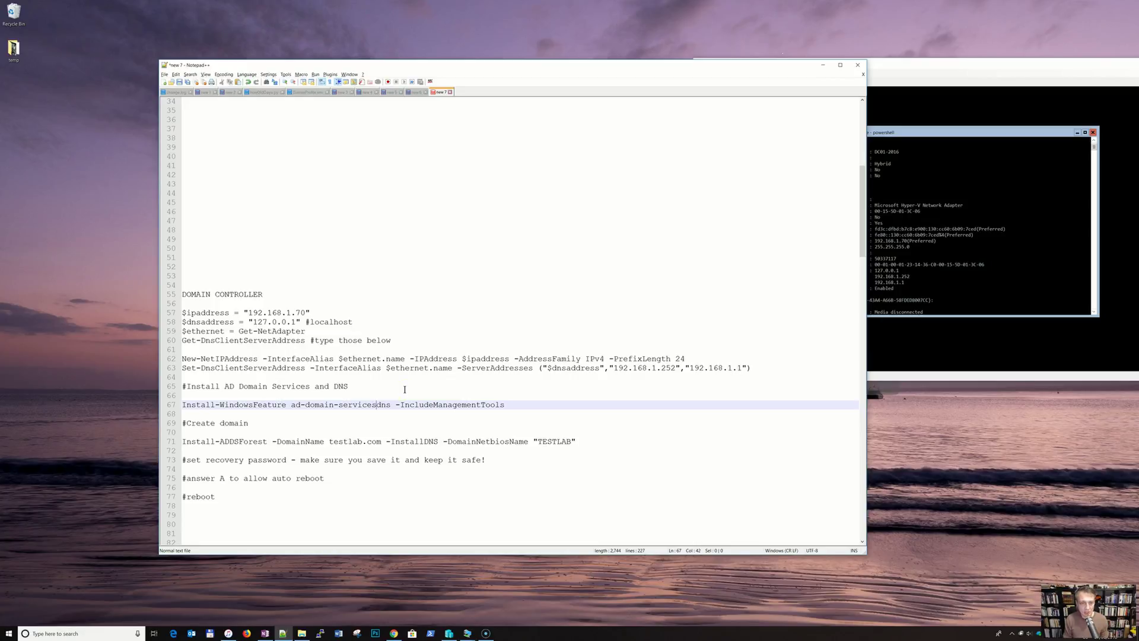
key("BackSpace")
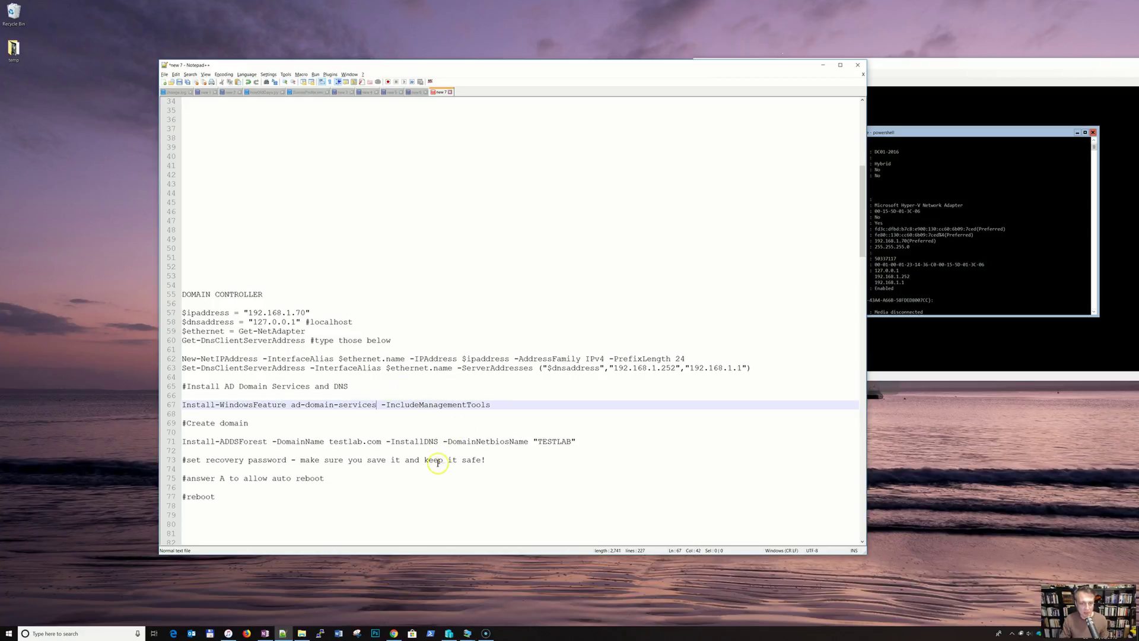
left_click_drag(493, 404, 183, 405)
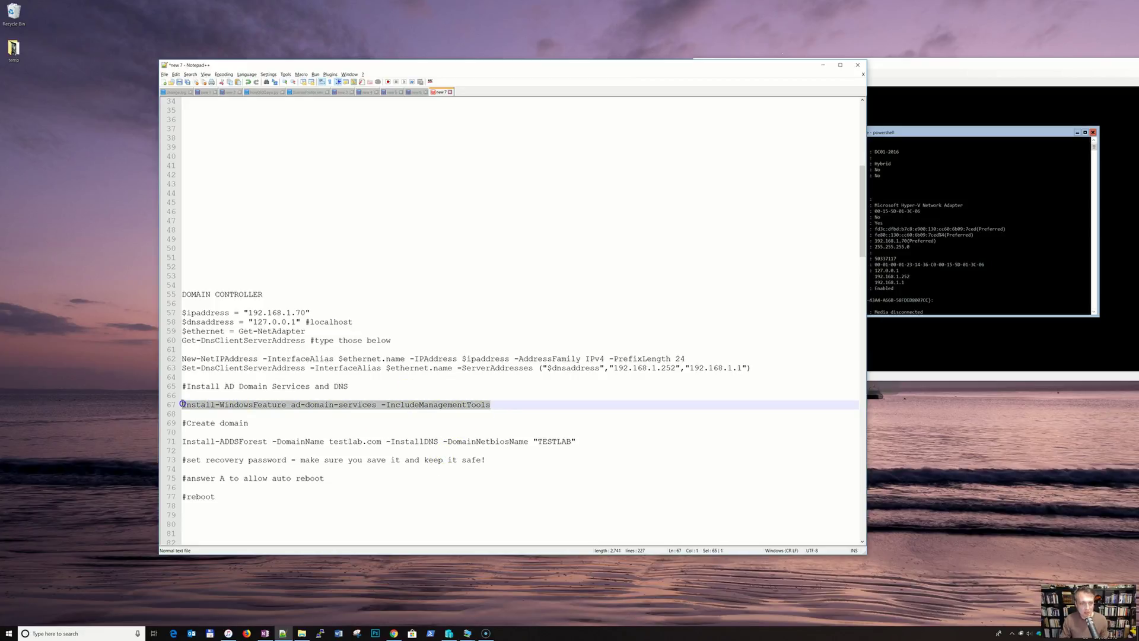
- Run the command on DC01-2016 to install AD Domain Services with management tools
left_click(908, 241)
right_click(959, 268)
key("Return")
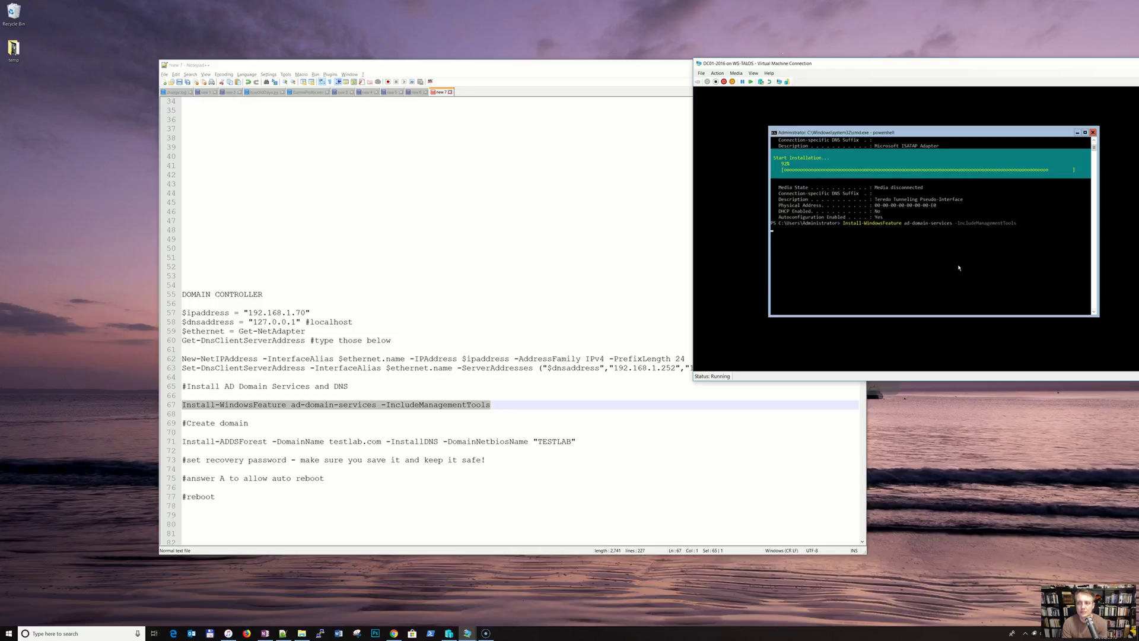
left_click(831, 260)
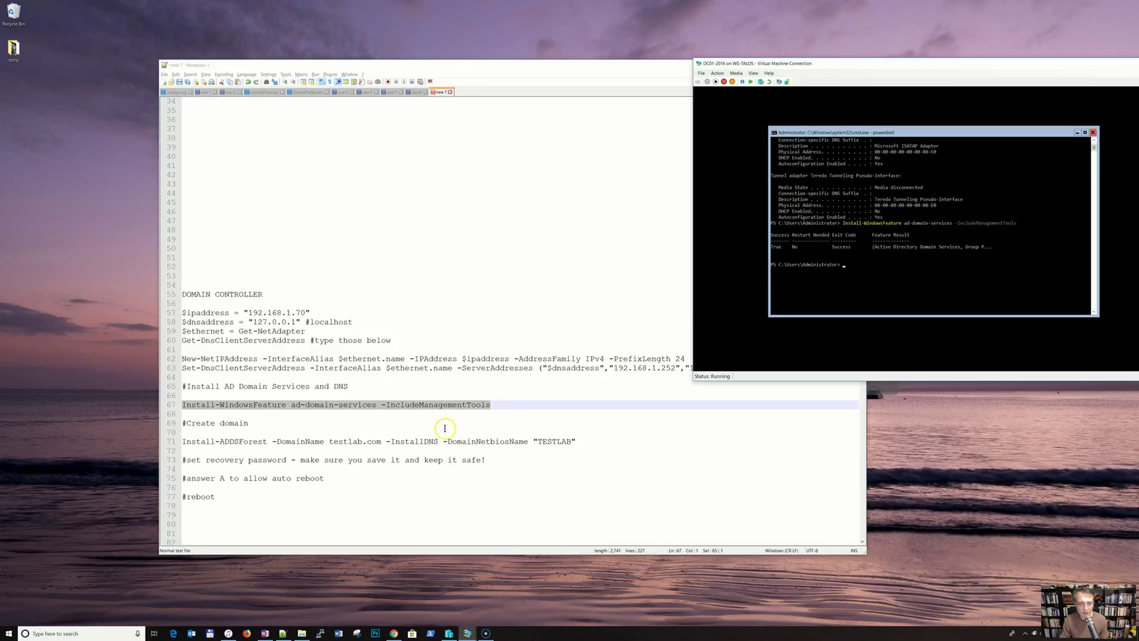
- Paste the Install-ADDSForest command for testlab.com into the DC's PowerShell
left_click(583, 441)
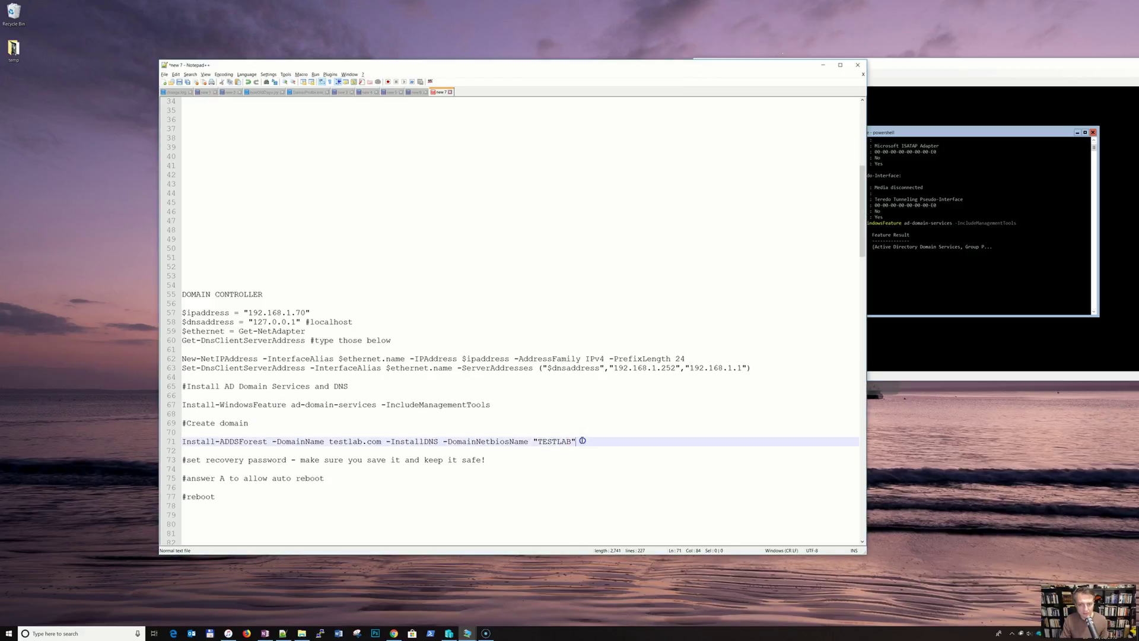
left_click_drag(583, 441, 181, 441)
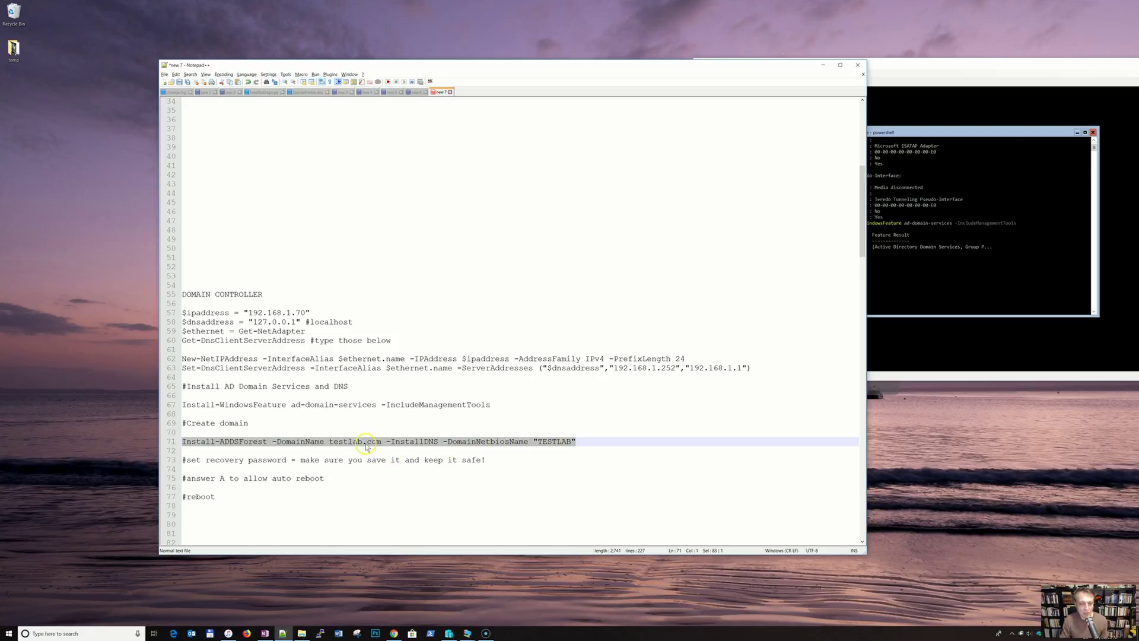
left_click(905, 134)
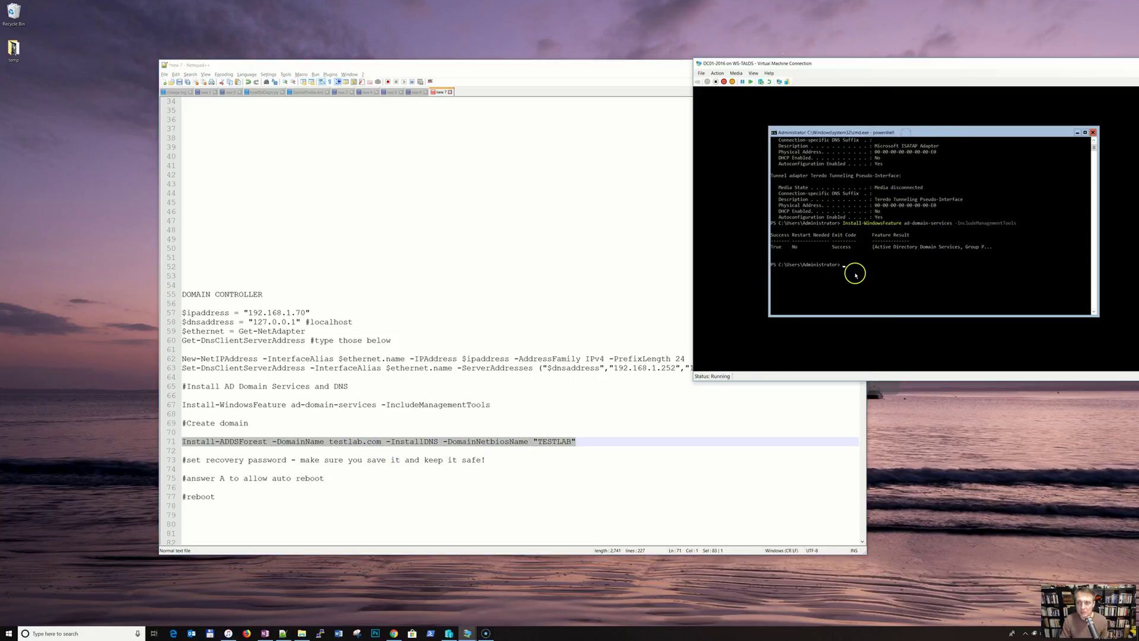
right_click(855, 273)
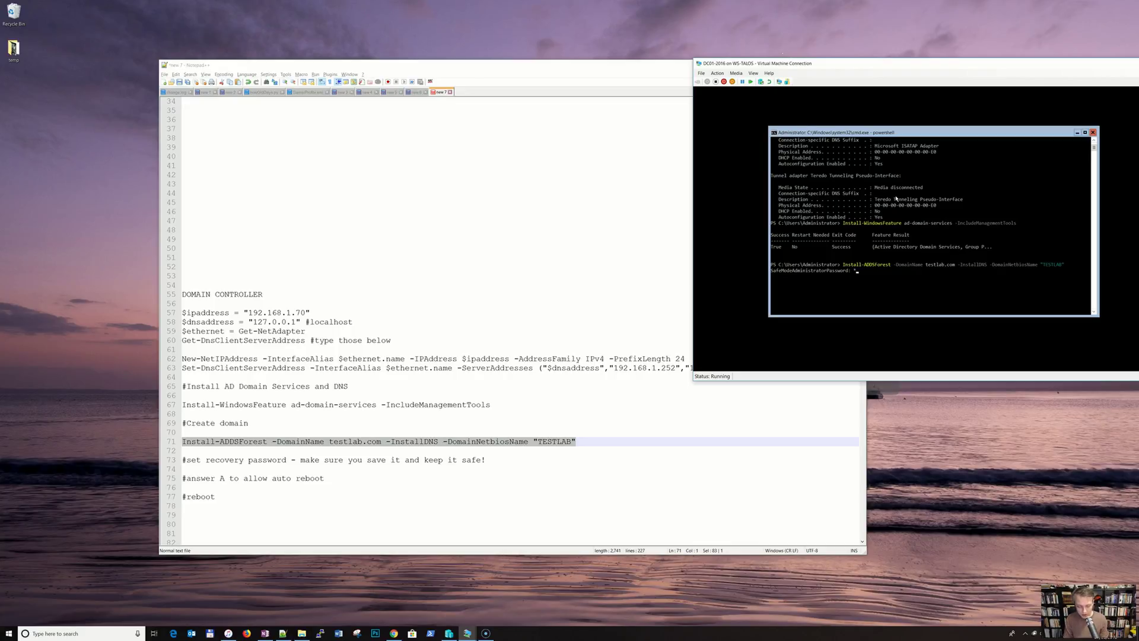
- Enter and confirm the SafeMode recovery password to start forest creation
type("*")
key("Return")
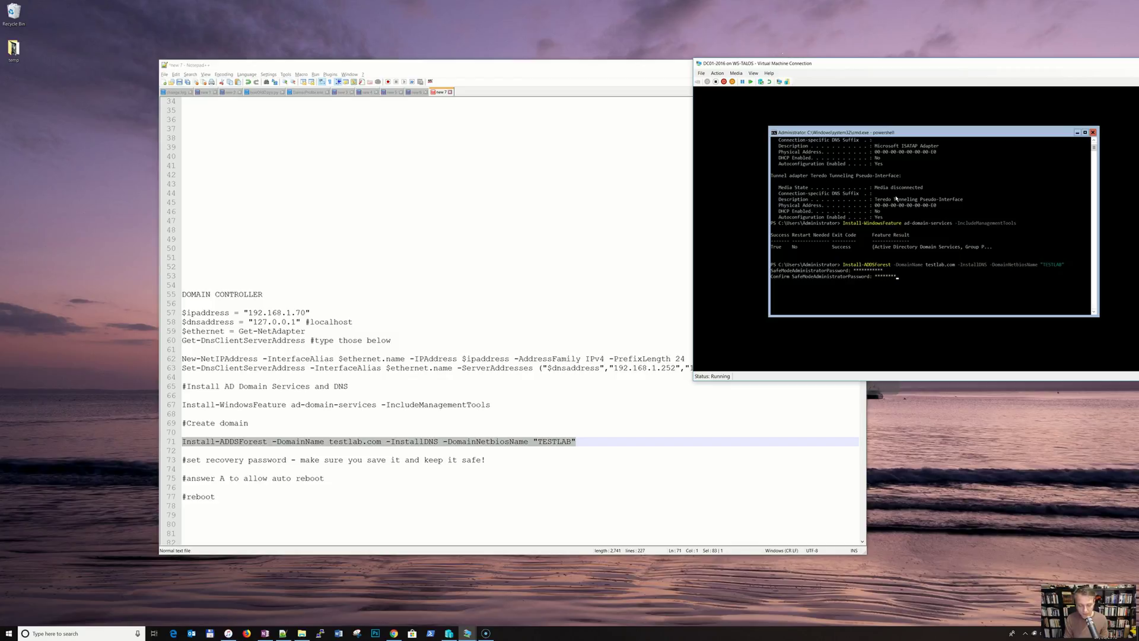
type("***********")
key("Return")
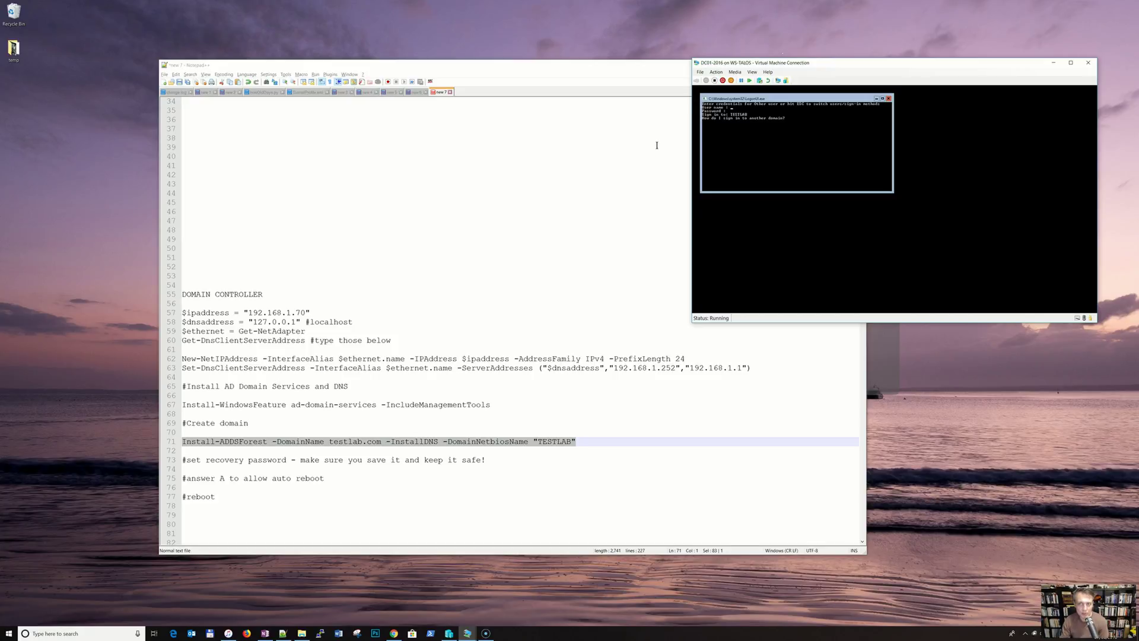
- Switch to the Win10-01 VM window and enlarge it
left_click(466, 635)
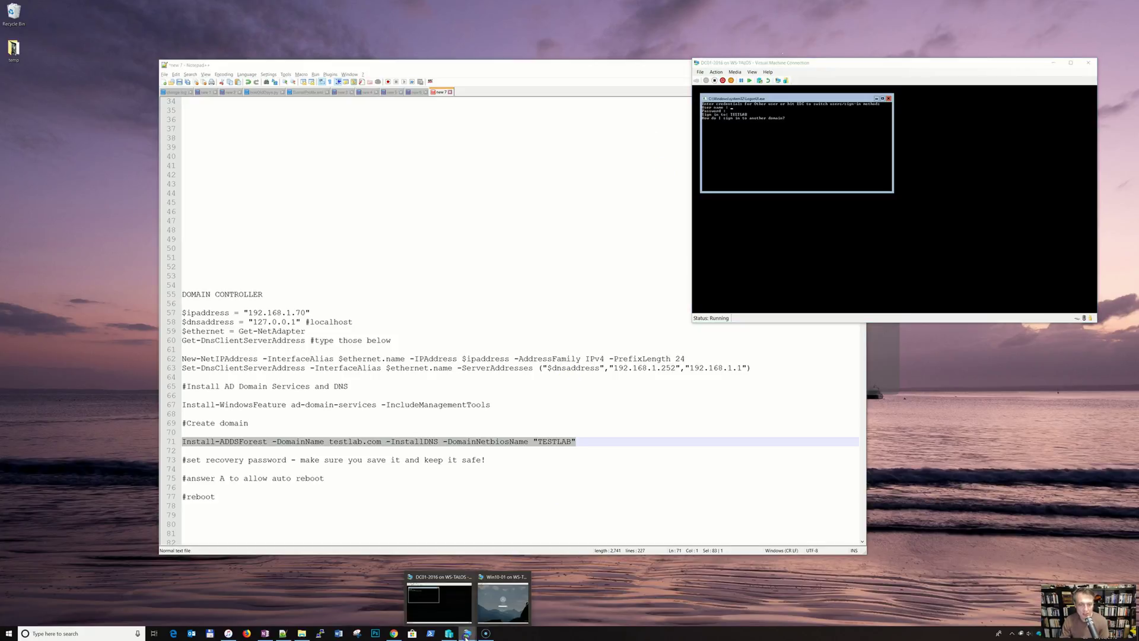
left_click(502, 601)
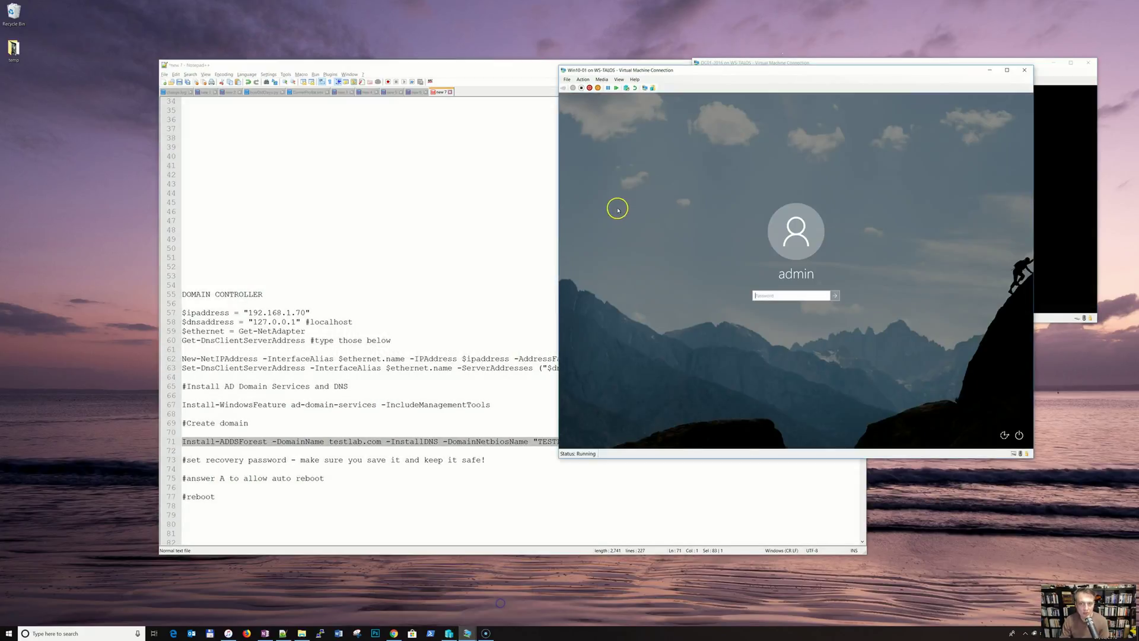
left_click(635, 88)
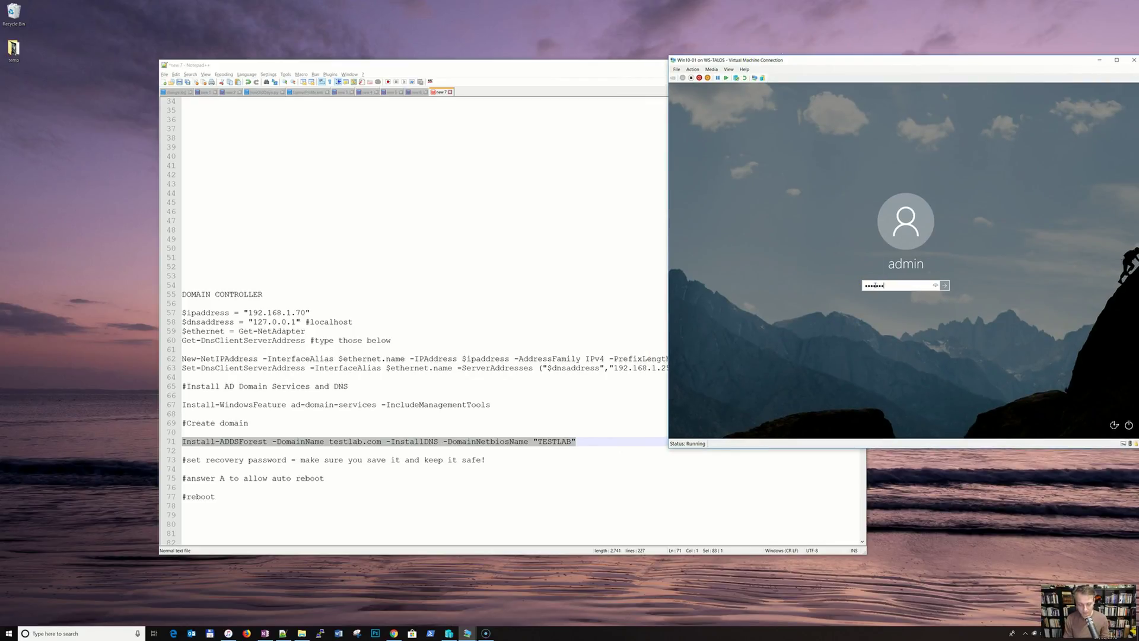
- Sign in to Win10-01 and close the Command Prompt and Windows Update windows
key("Return")
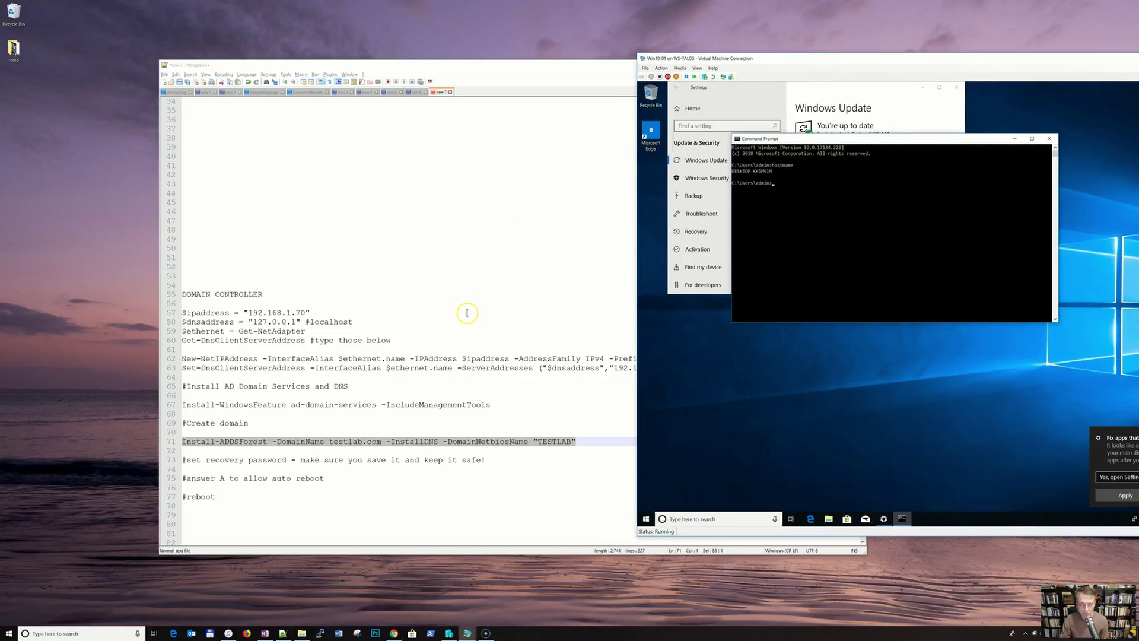
scroll(463, 386, "down", 16)
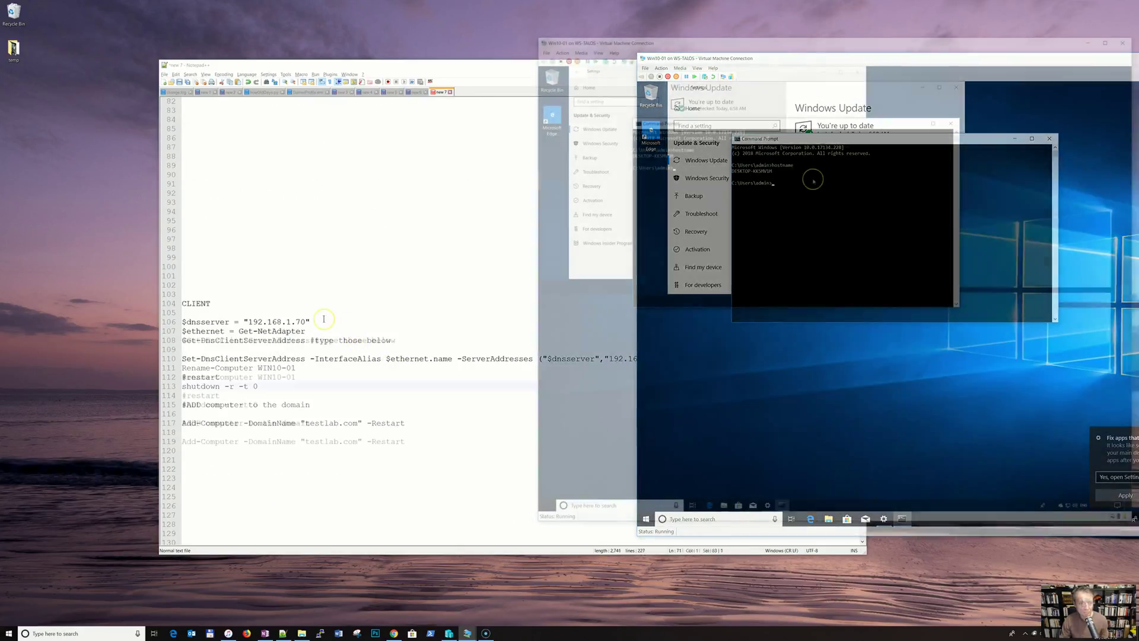
left_click(951, 124)
left_click(857, 71)
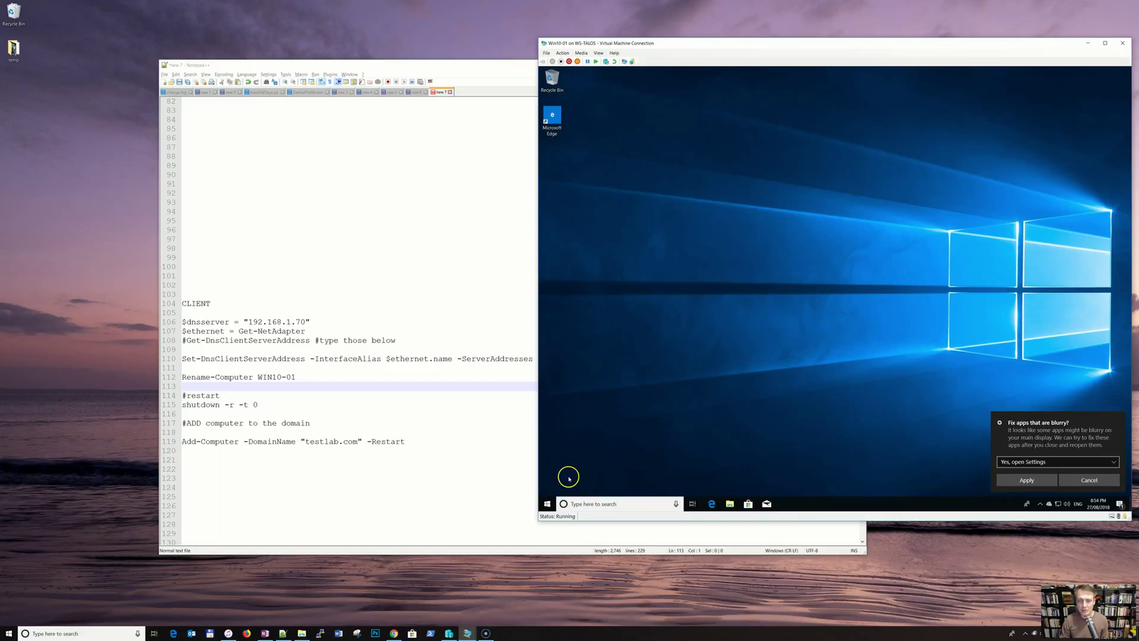
- Open Windows PowerShell (Admin) on Win10-01 and approve the elevation prompt
right_click(547, 504)
left_click(606, 402)
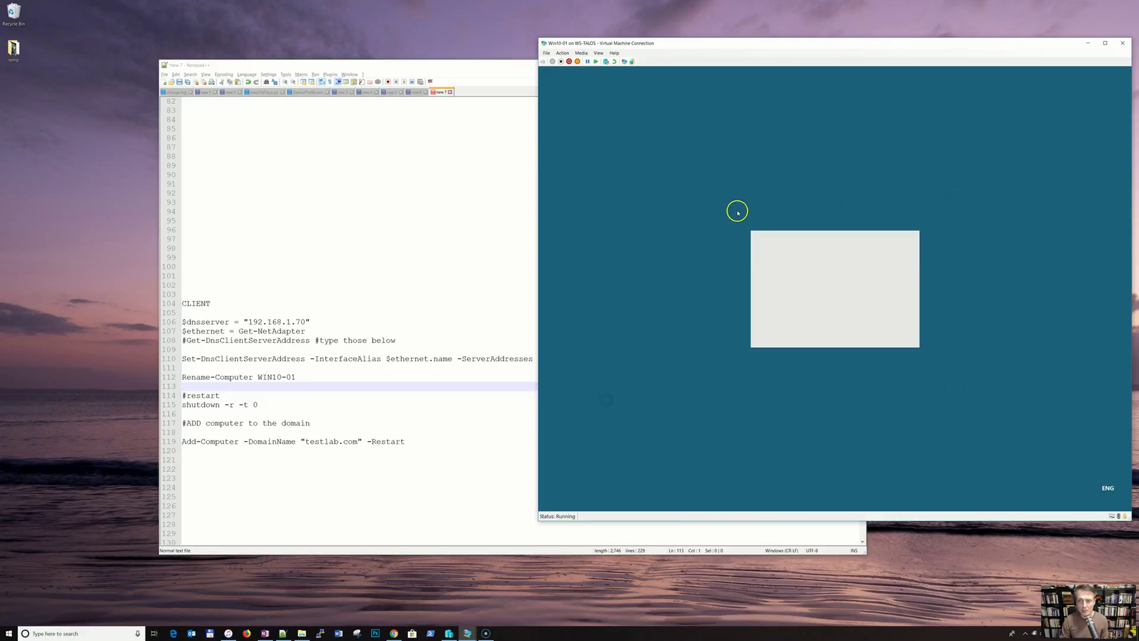
left_click(767, 328)
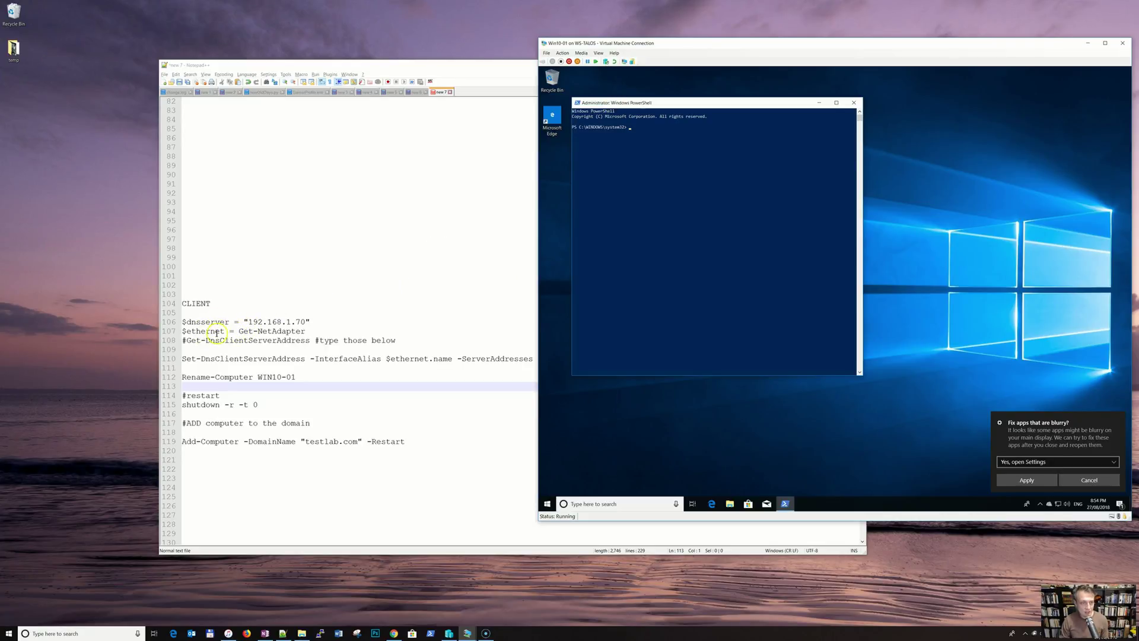
left_click(450, 77)
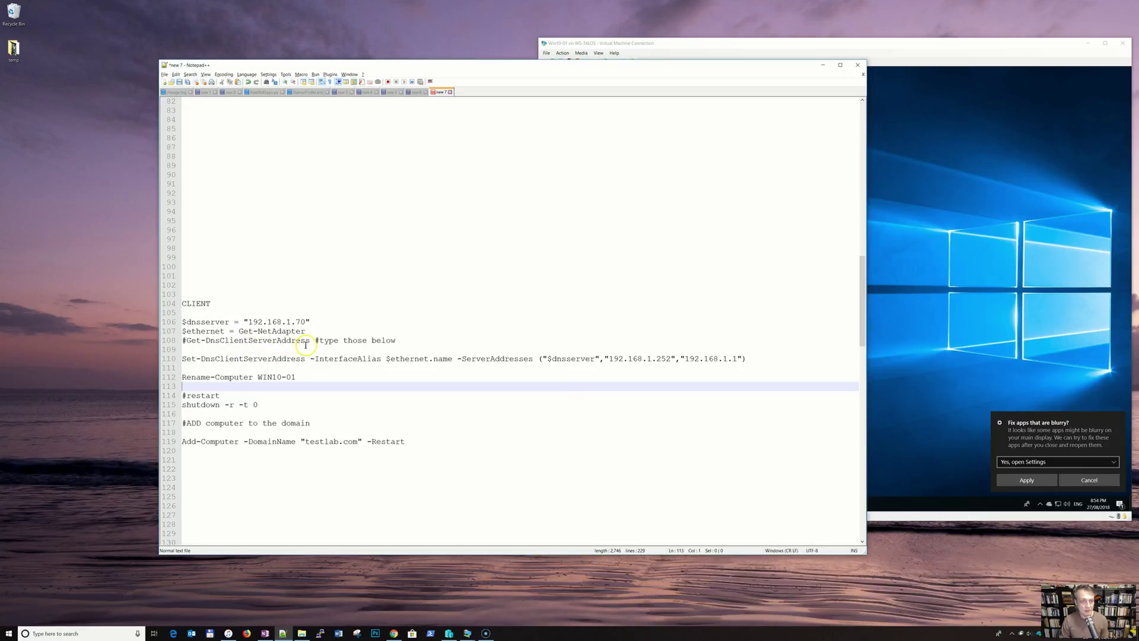
- Paste DNS setup lines 106-110 into the client's PowerShell to point DNS at 192.168.1.70
left_click_drag(748, 358, 177, 326)
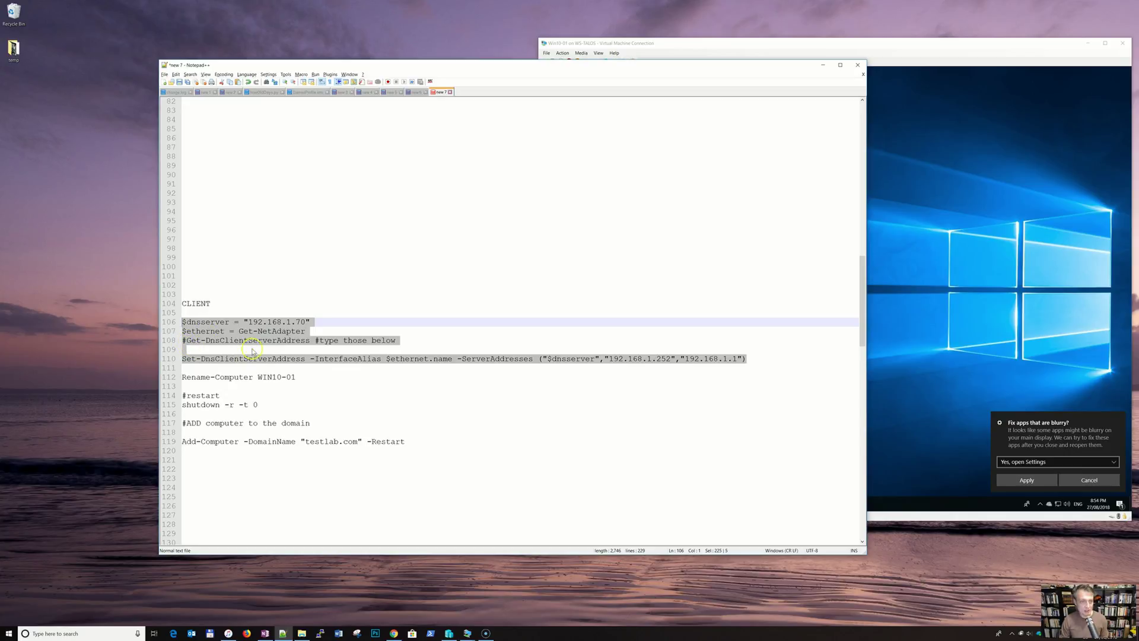
left_click(774, 59)
right_click(642, 161)
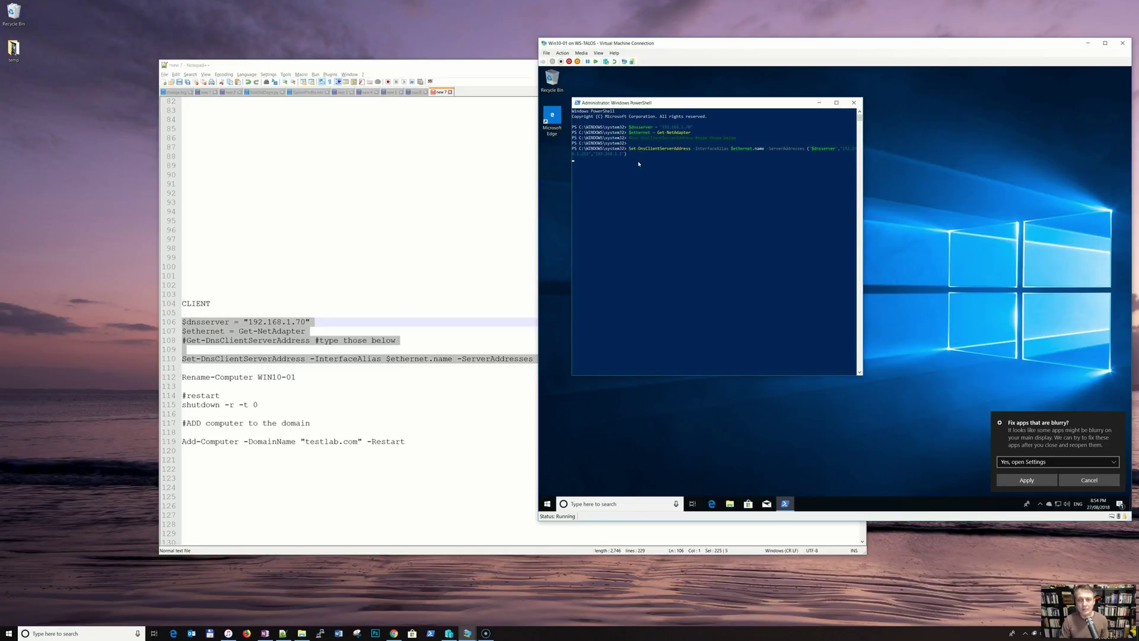
left_click(628, 181)
left_click(641, 192)
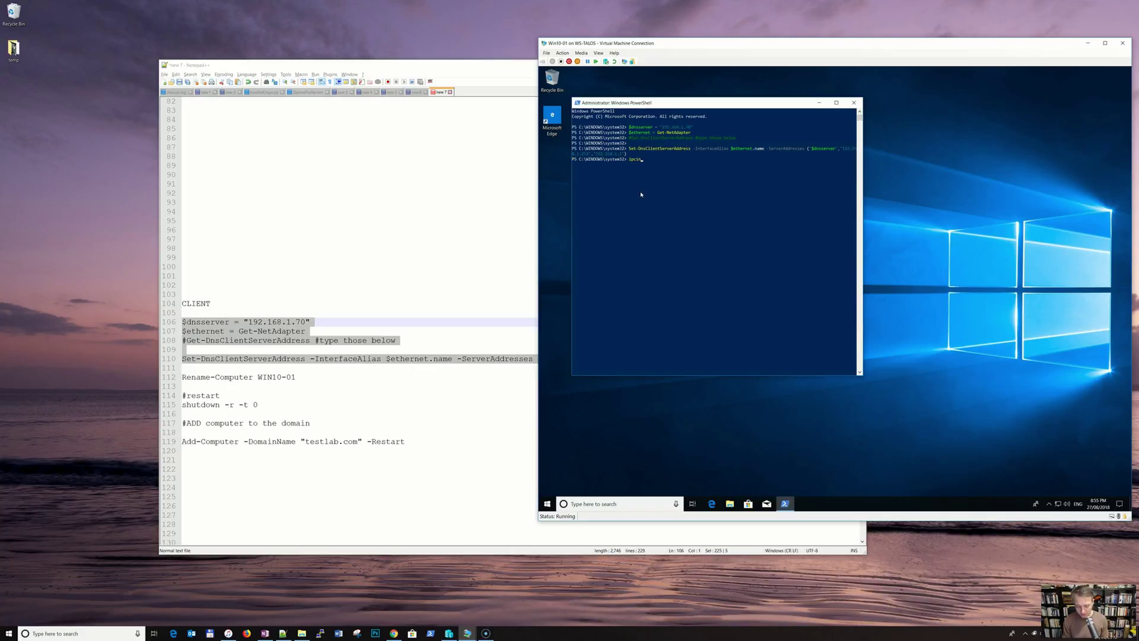
- Run ipconfig /all to confirm DNS servers 192.168.1.70, 192.168.1.252 and 192.168.1.1
type("ipcing /all")
key("BackSpace")
type("ll")
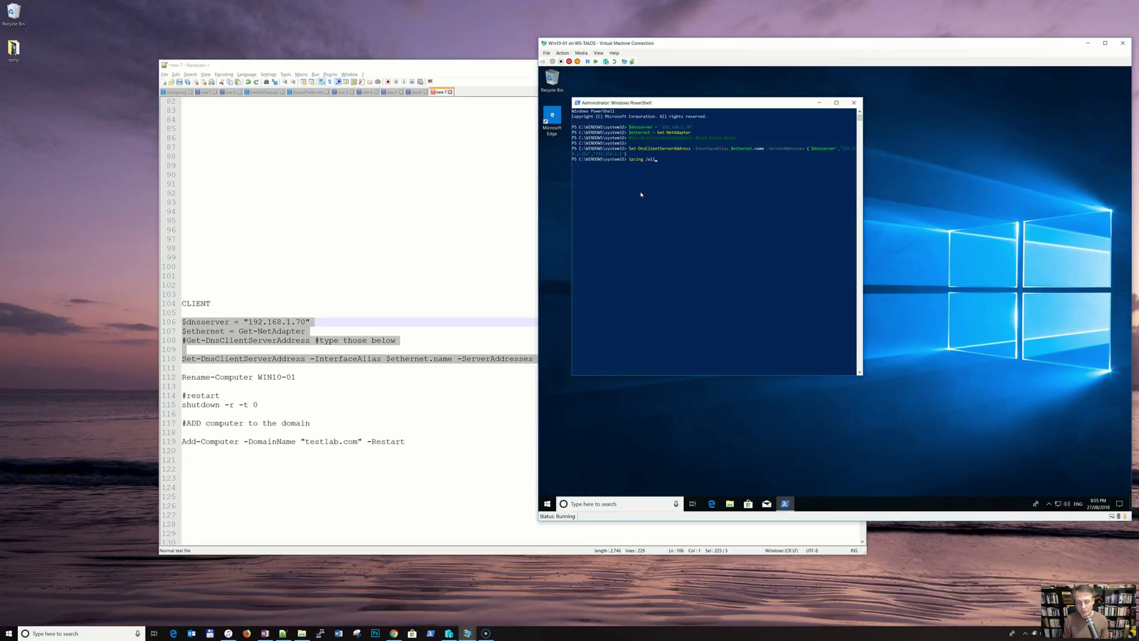
key("BackSpace")
key("BackSpace")
key("BackSpace")
key("BackSpace")
key("BackSpace")
key("BackSpace")
key("BackSpace")
key("BackSpace")
key("BackSpace")
key("BackSpace")
key("BackSpace")
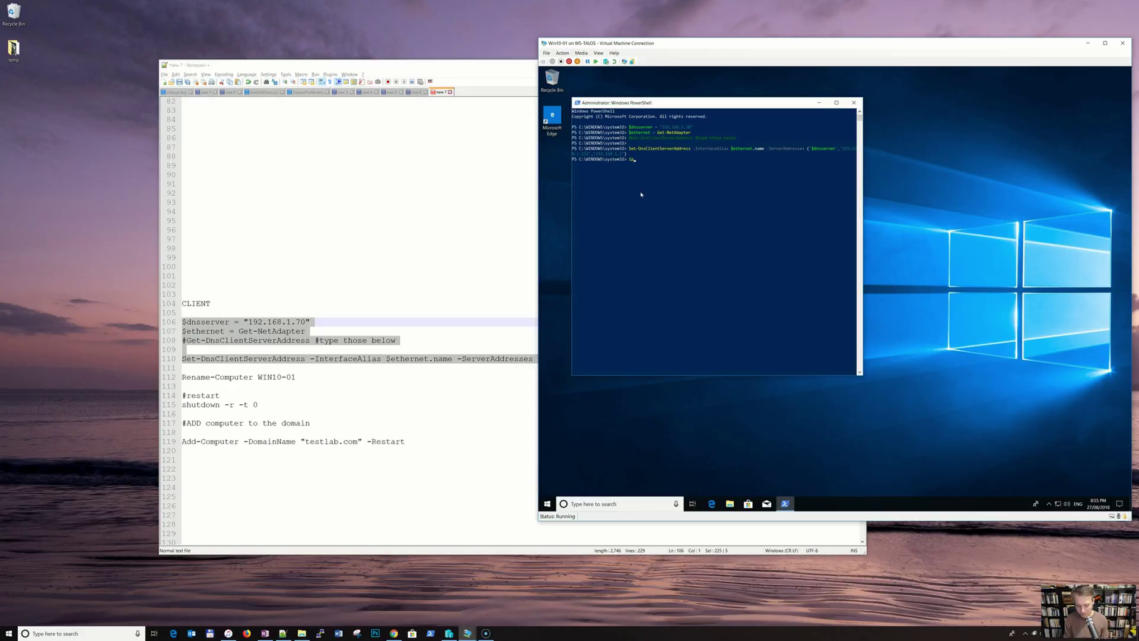
type("ipconfig /all")
key("Return")
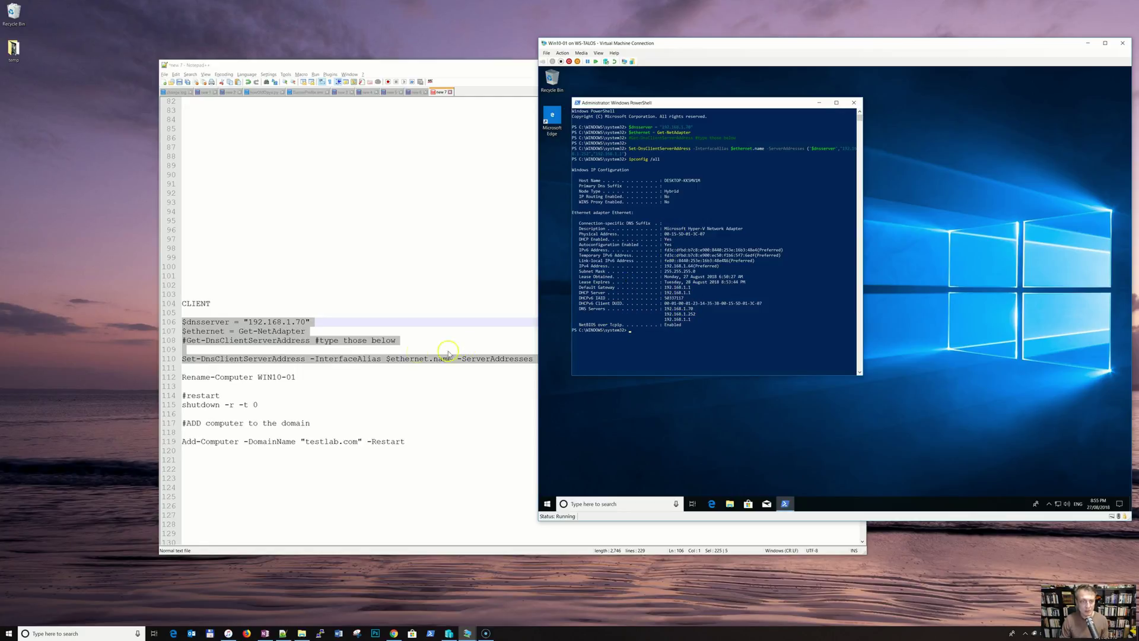
- Check the client computer's current name with hostname
left_click(651, 104)
type("rename")
key("BackSpace")
key("BackSpace")
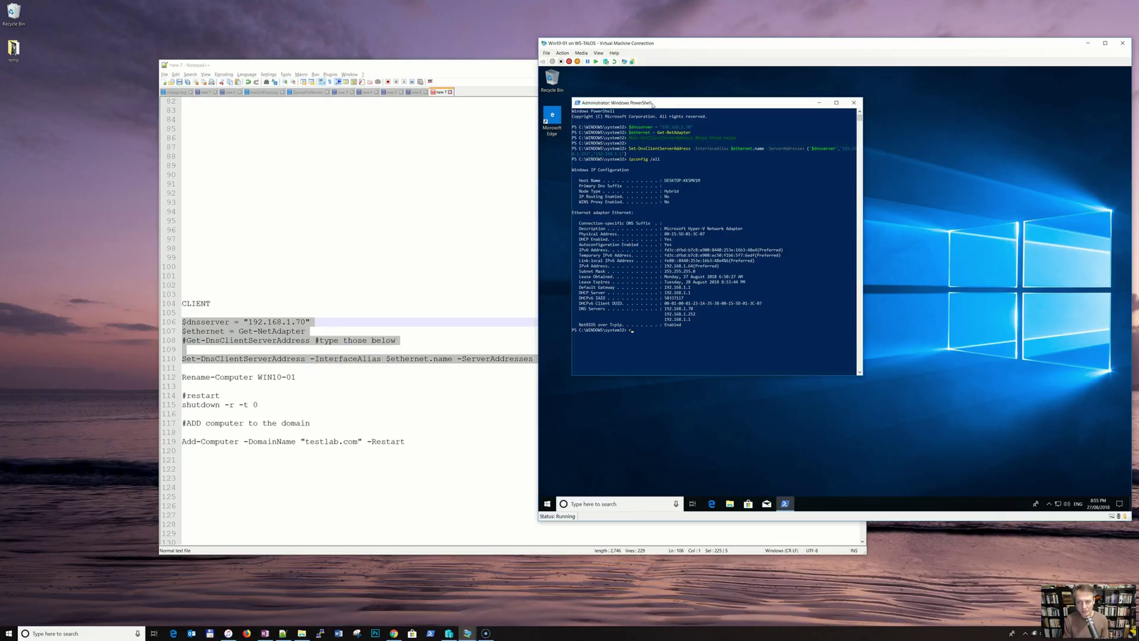
key("BackSpace")
type("hostname")
key("Return")
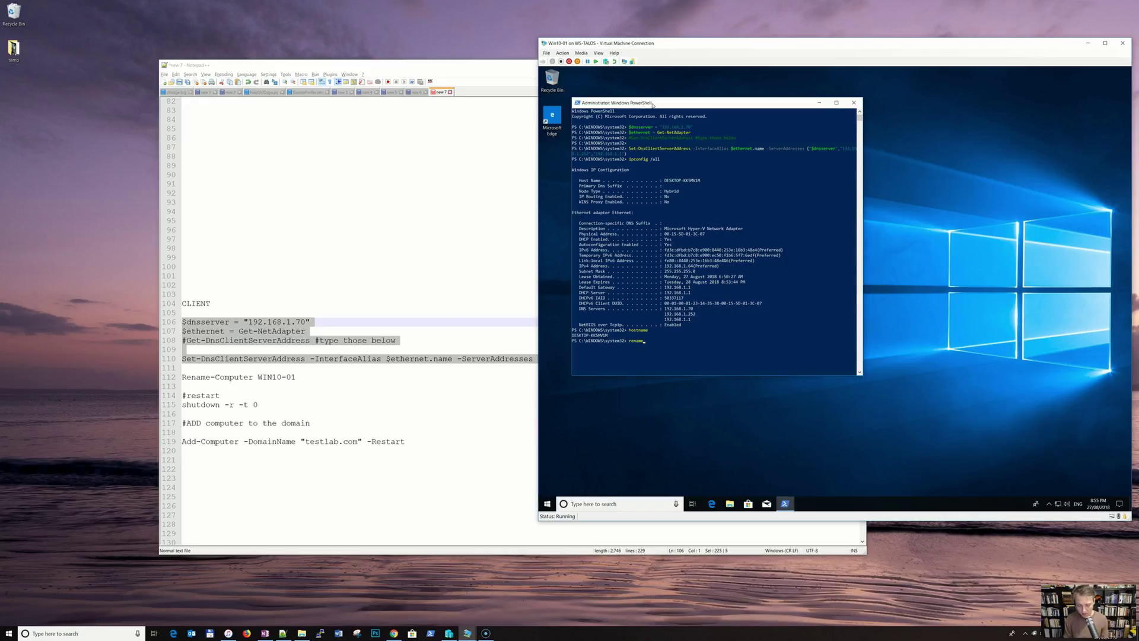
- Rename the computer to WIN10-01 with Rename-Computer and restart immediately with shutdown -r -t 0
type("rename-co")
key("Tab")
type("WIN10-01")
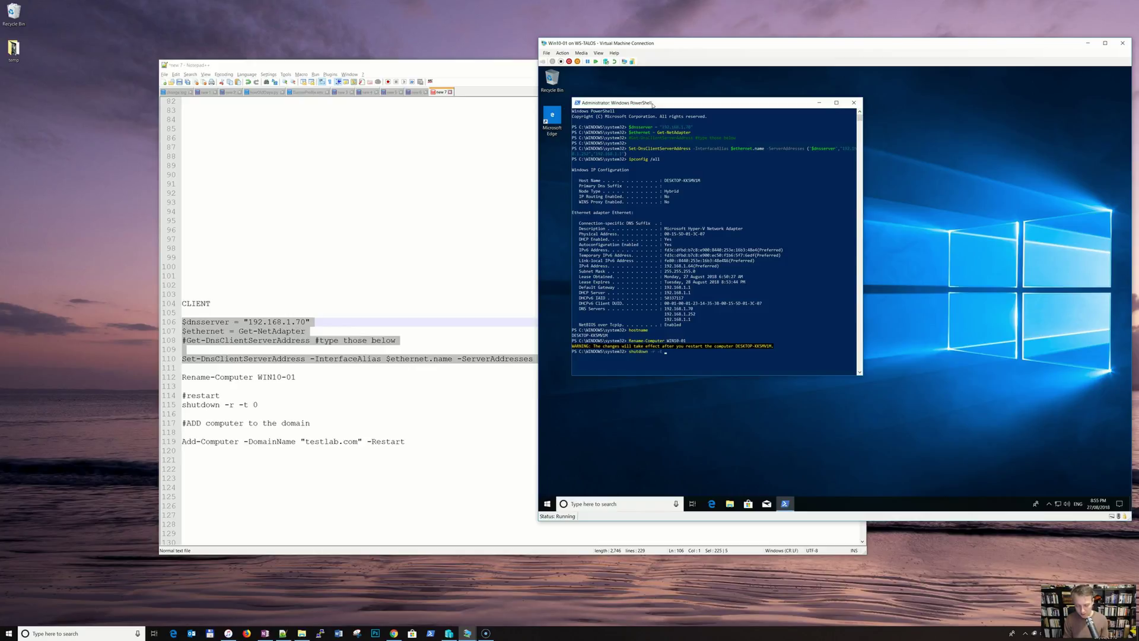
type("0")
key("Return")
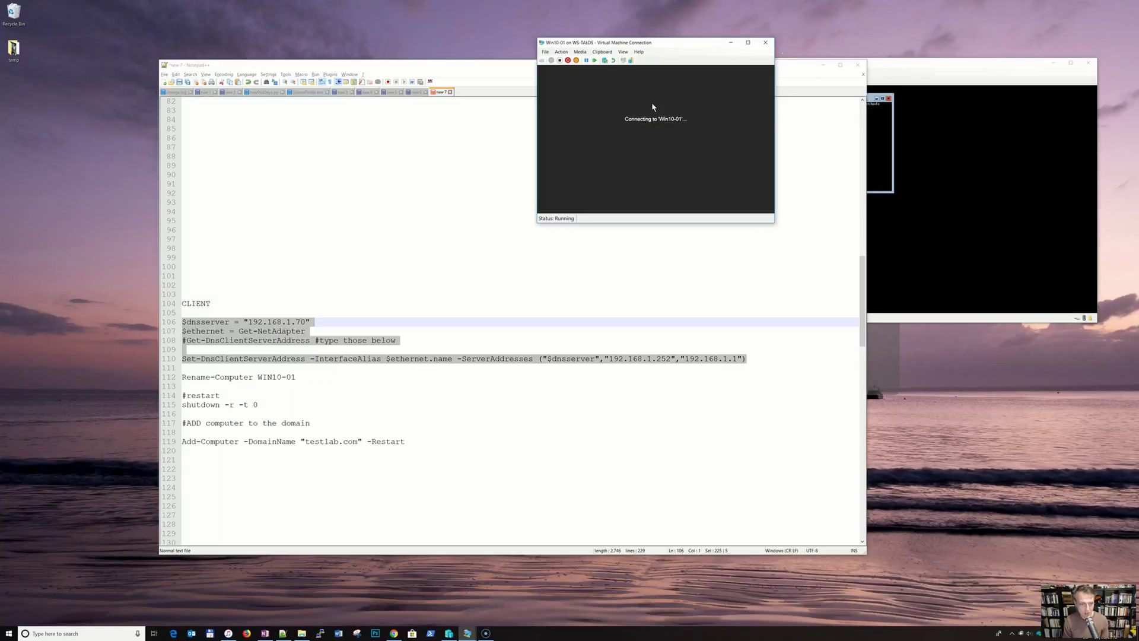
- Copy the Add-Computer command from line 119 and sign in to the VM's local admin account
left_click(406, 441)
left_click_drag(406, 441, 182, 440)
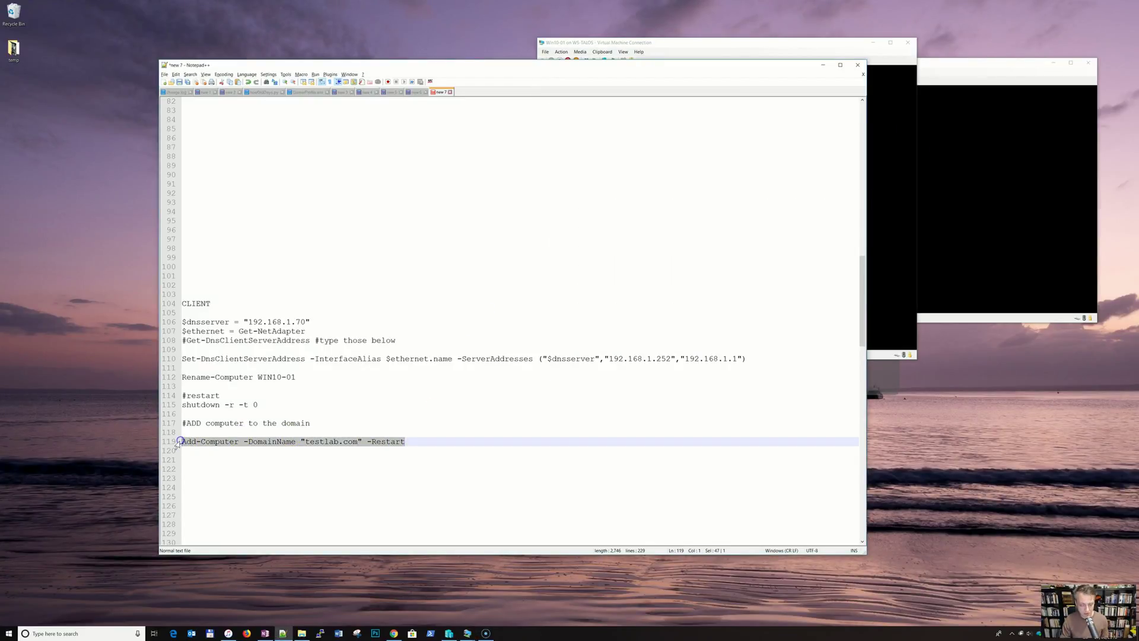
left_click(739, 46)
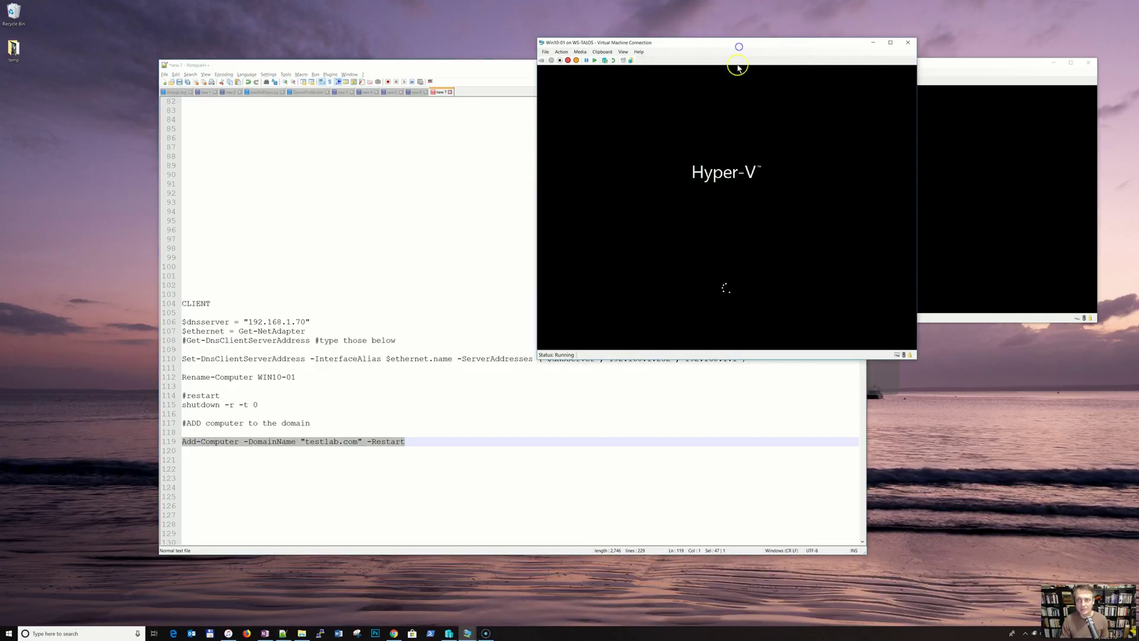
left_click(696, 266)
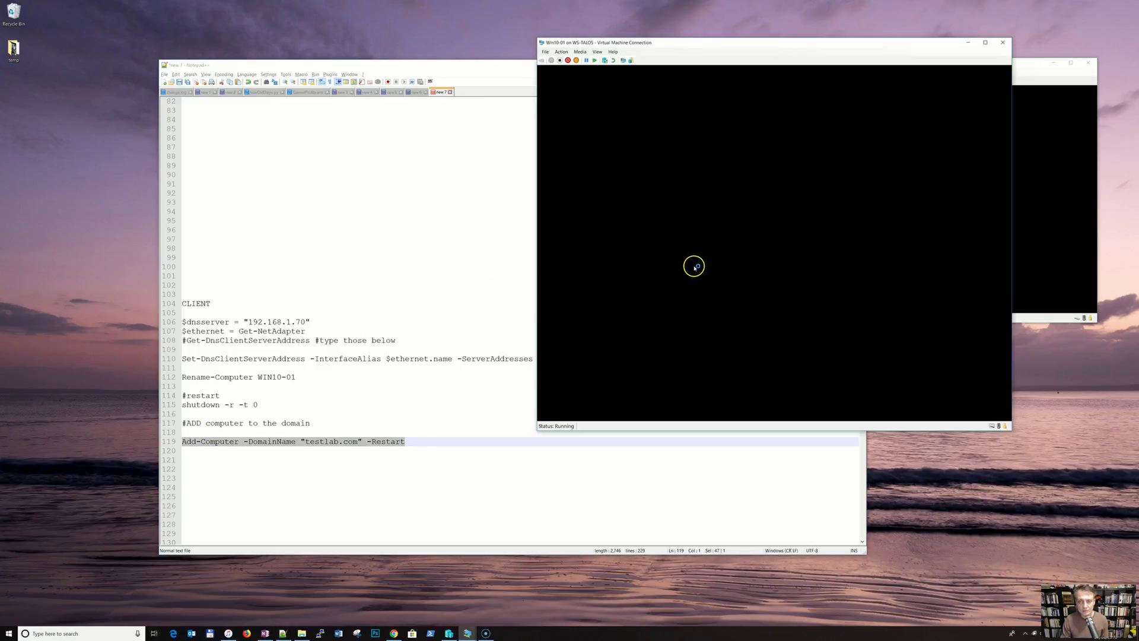
key("Return")
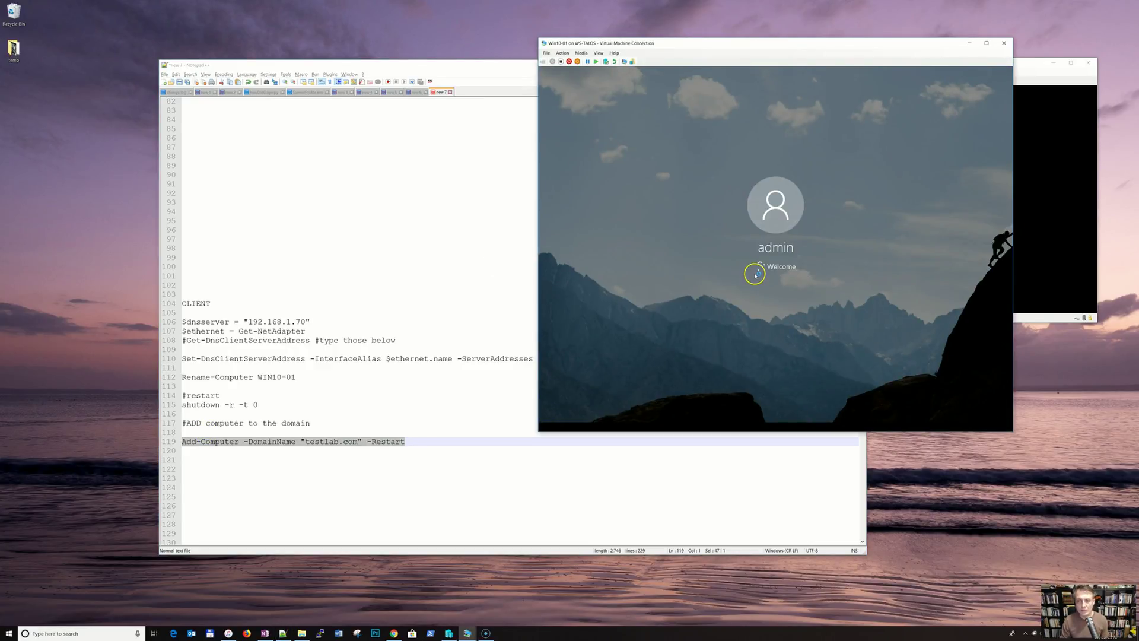
- In an elevated PowerShell, run Add-Computer for testlab.com with the domain admin credentials
right_click(547, 505)
left_click(573, 442)
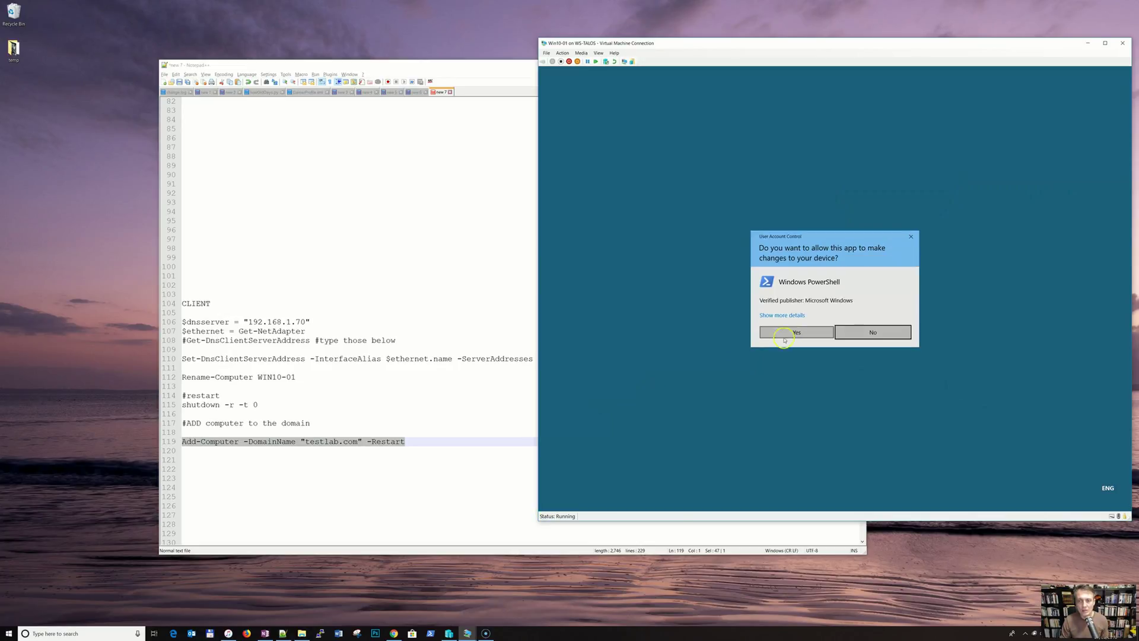
left_click(784, 333)
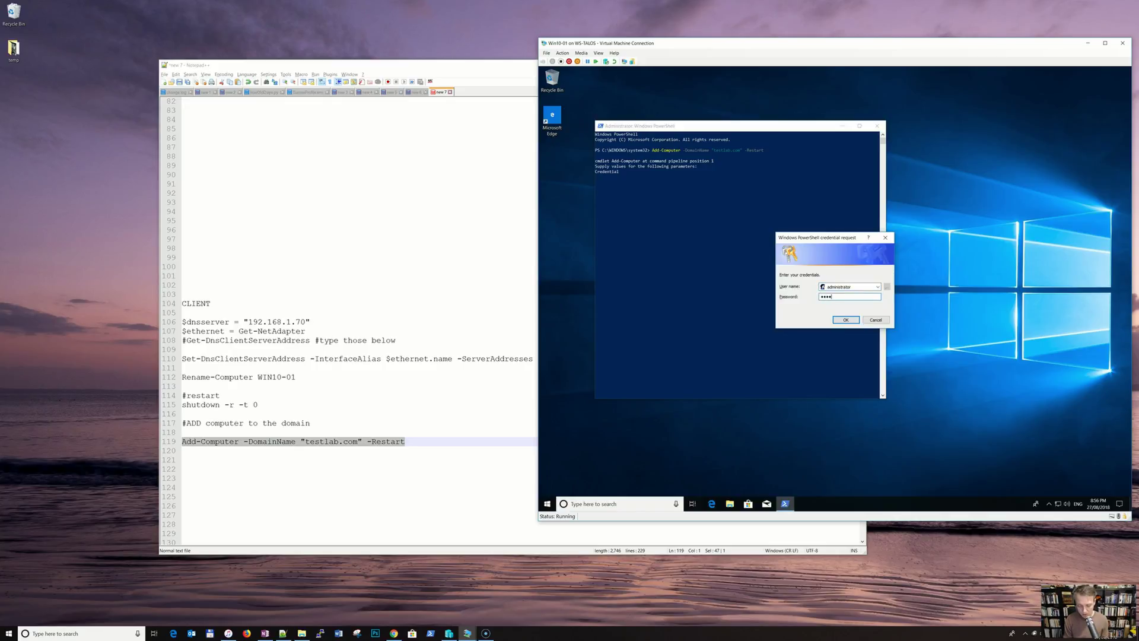
key("Return")
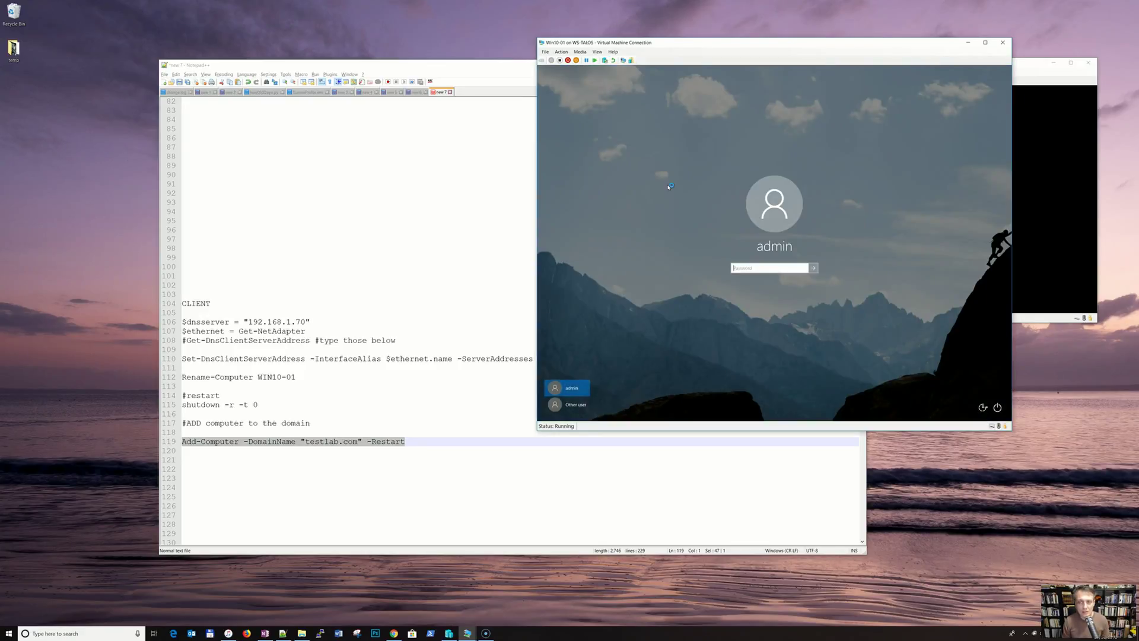
- Sign in via Other user with the testlab-prefixed domain administrator name and its password
left_click(767, 267)
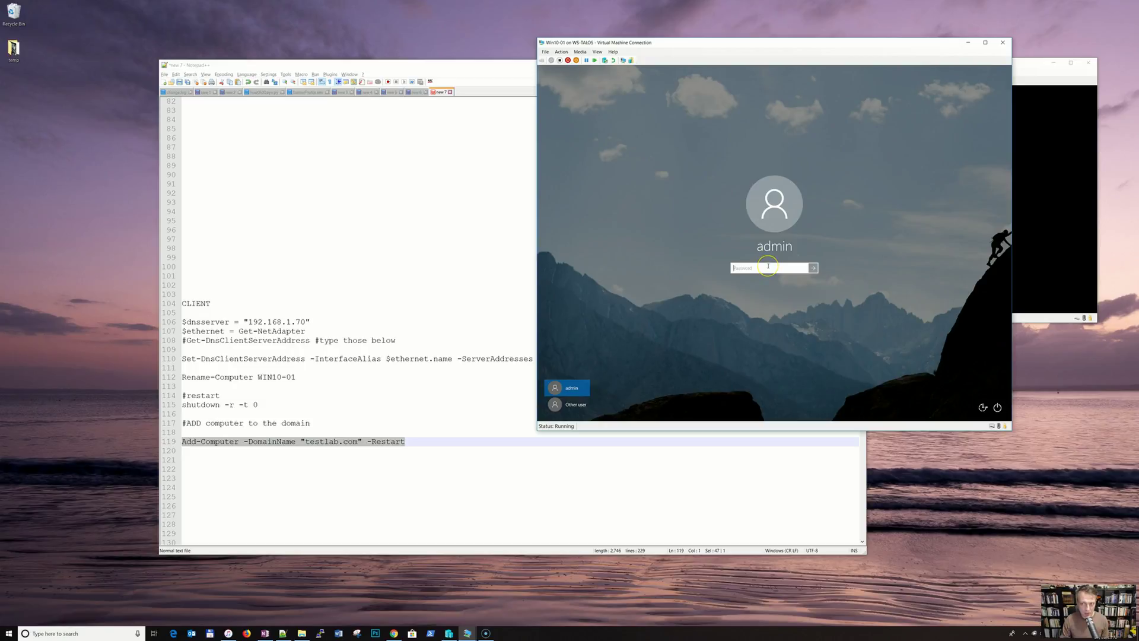
left_click(761, 265)
left_click(620, 408)
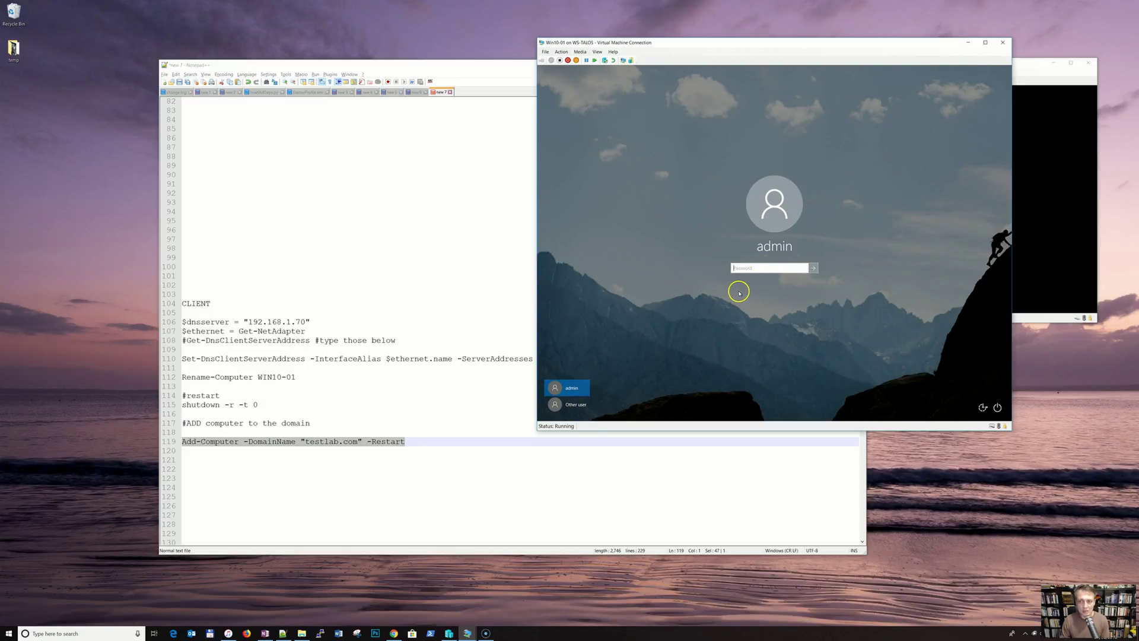
left_click(566, 403)
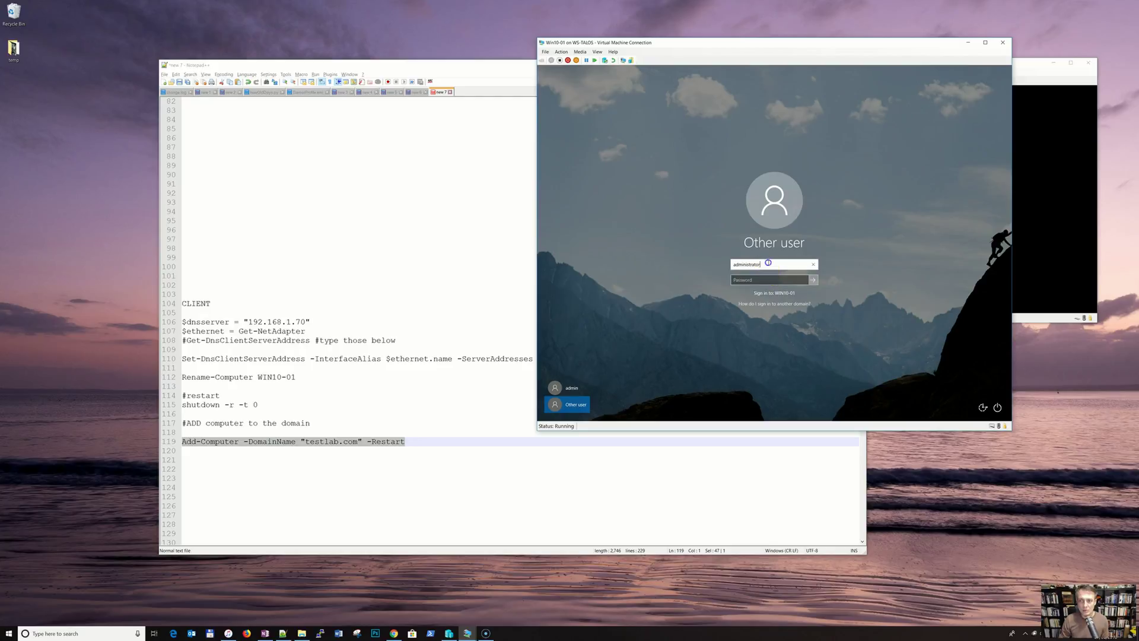
double_click(736, 264)
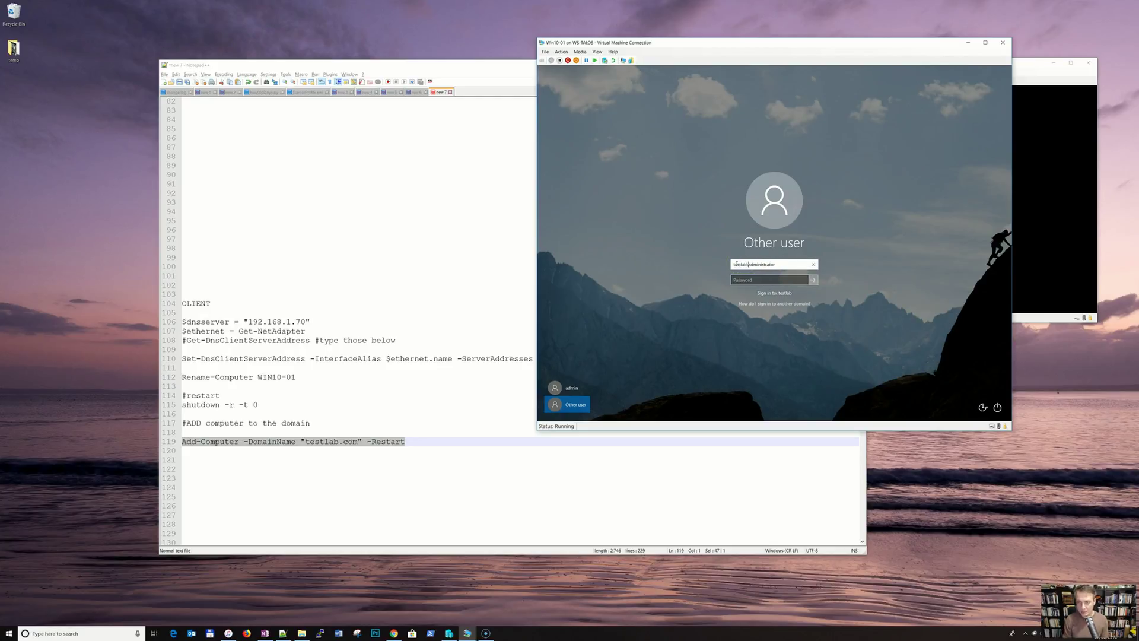
key("Tab")
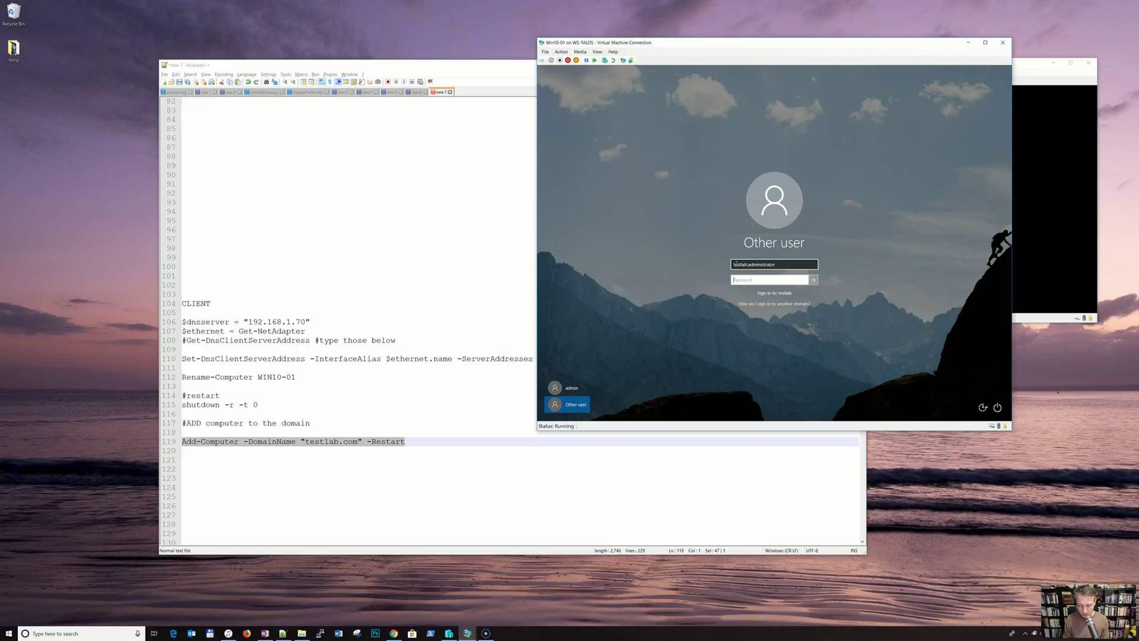
key("Return")
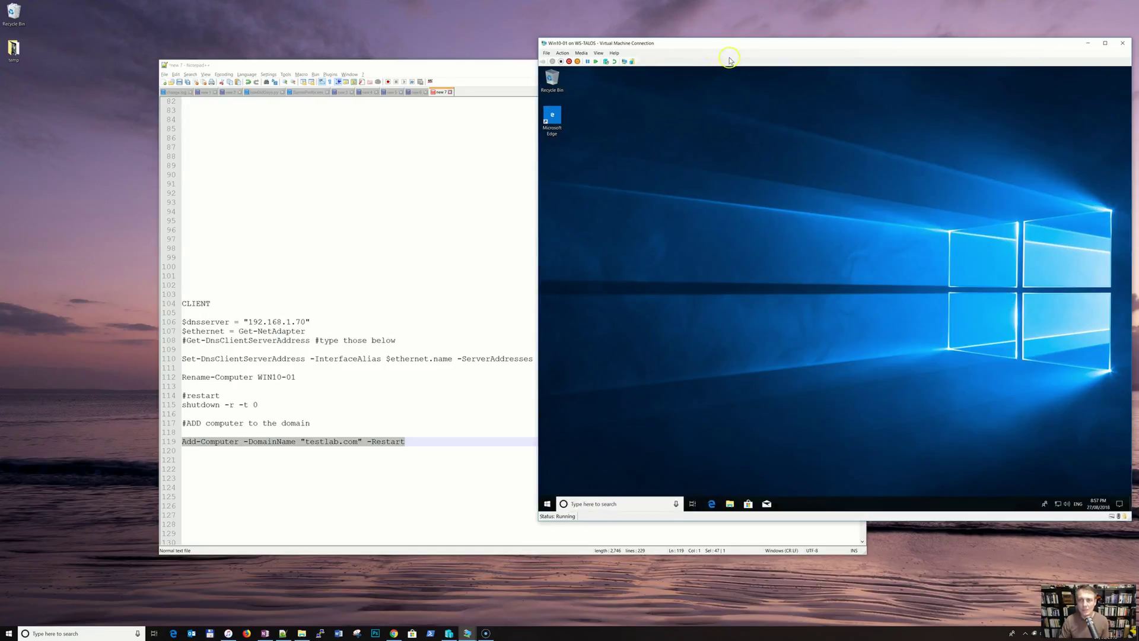
- Copy the RSAT download URL from line 149 of the Notepad++ notes
left_click_drag(721, 41, 677, 42)
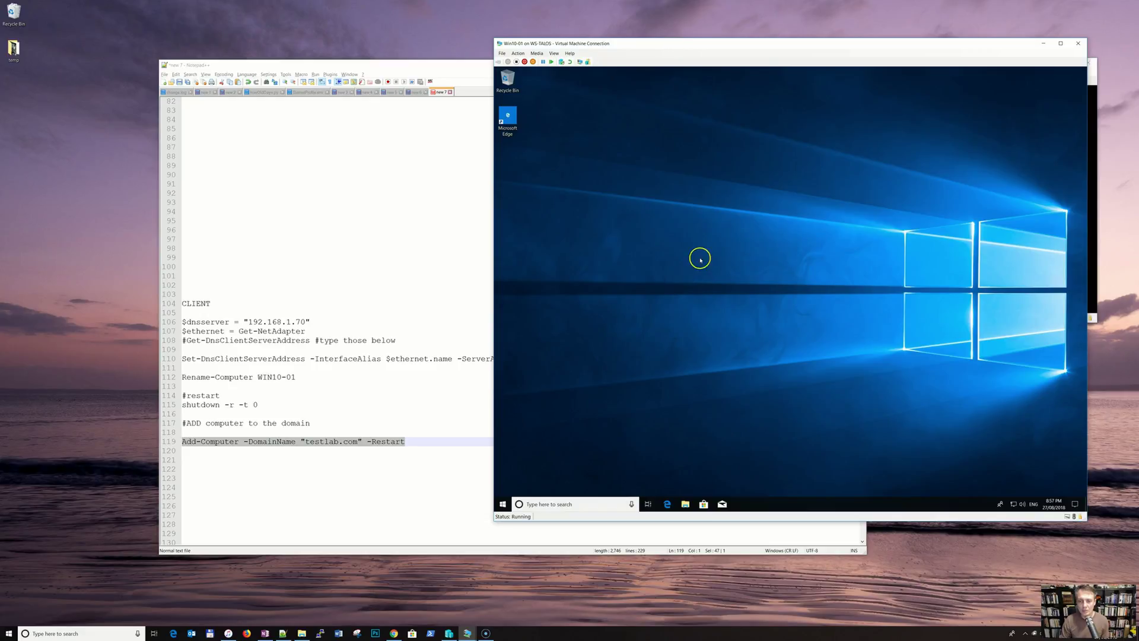
left_click(428, 321)
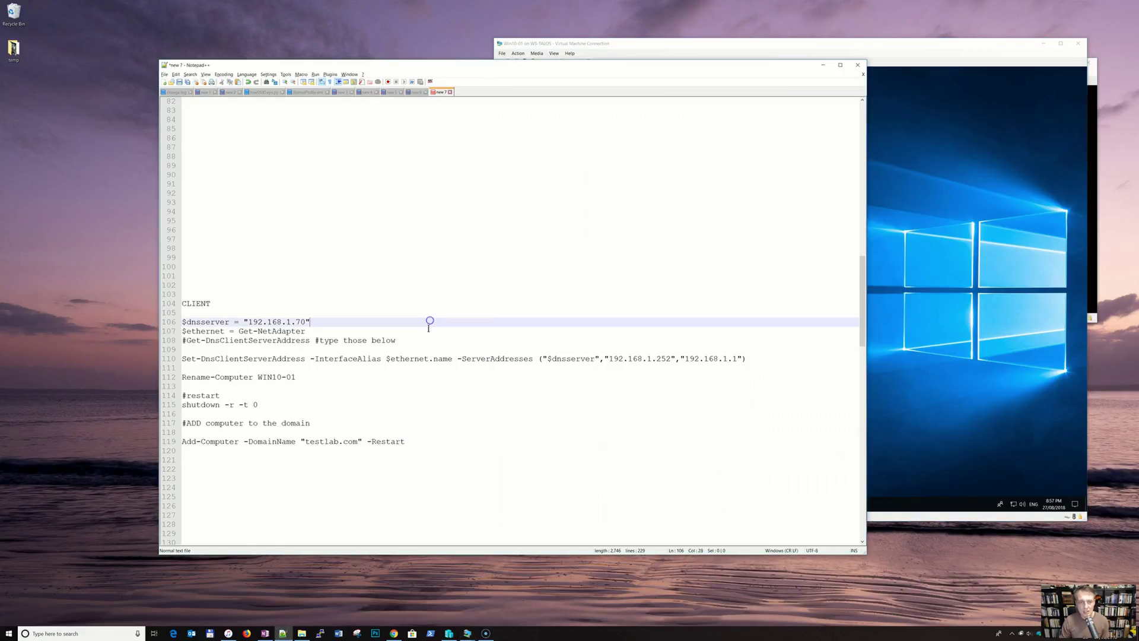
scroll(427, 333, "down", 6)
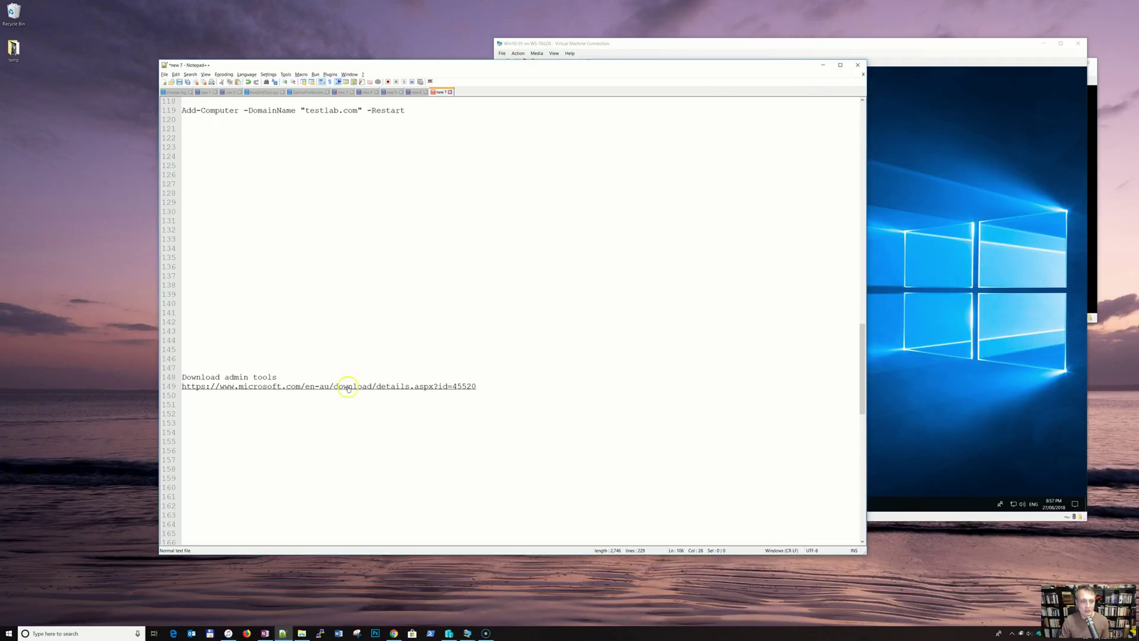
left_click_drag(491, 384, 178, 391)
key("ctrl+c")
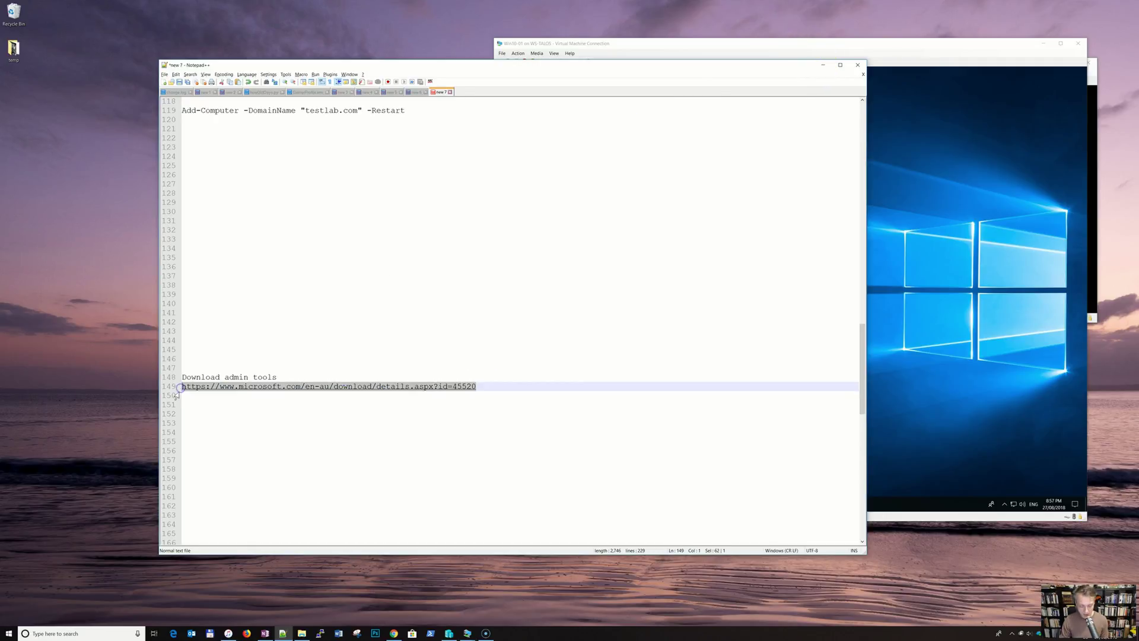
- In the VM's Edge, open the pasted RSAT download URL in a new tab and maximize the browser
left_click(803, 43)
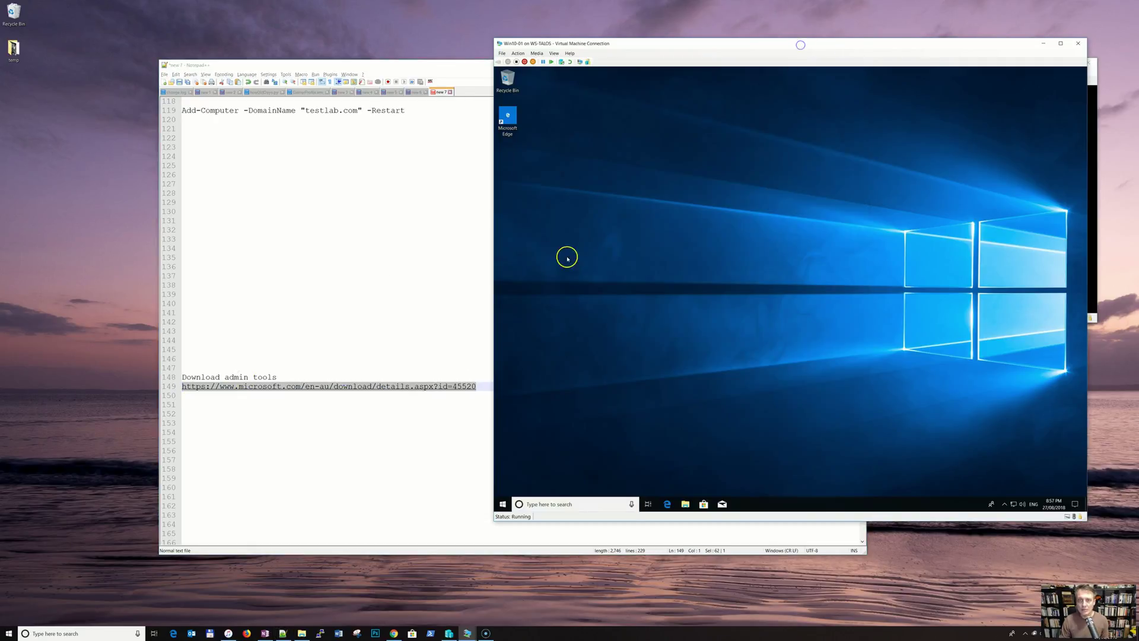
left_click(667, 503)
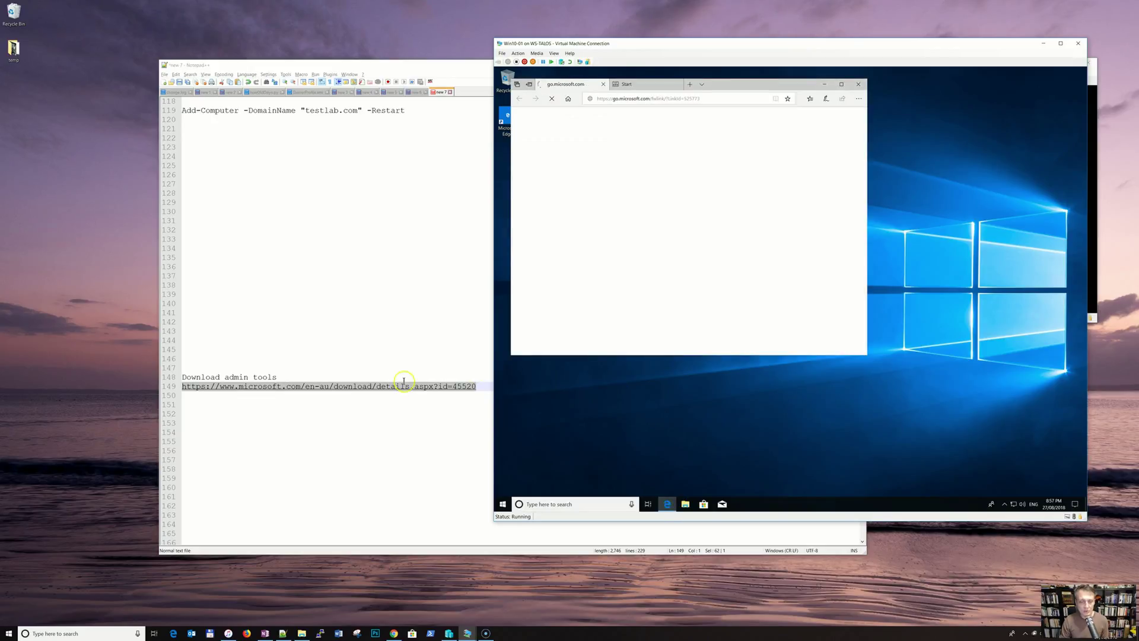
left_click(690, 85)
key("ctrl+v")
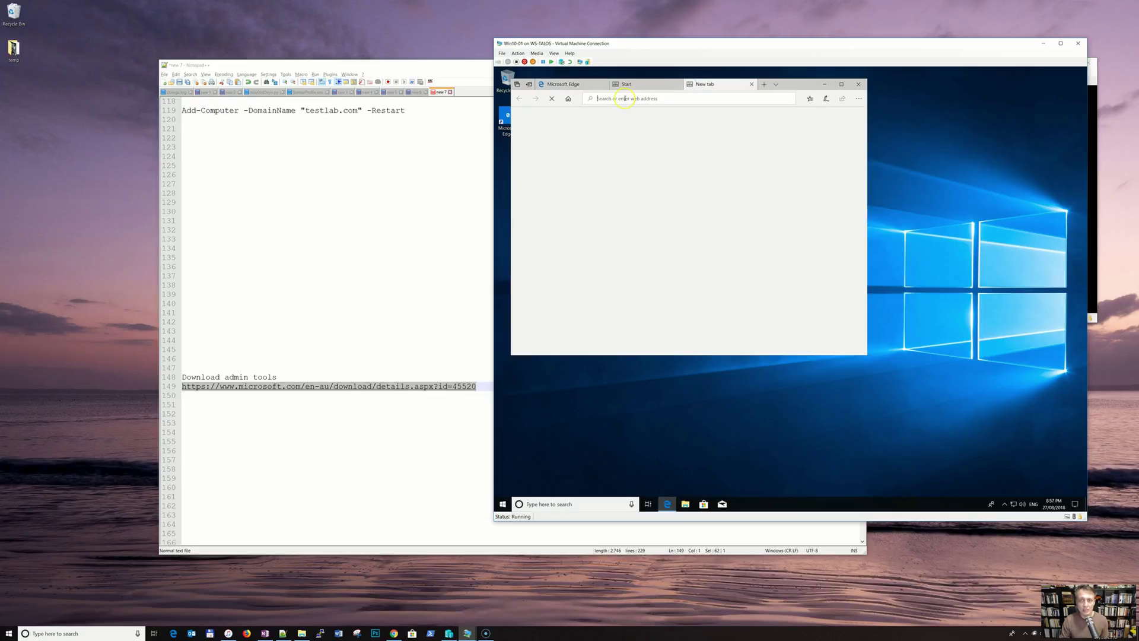
key("Return")
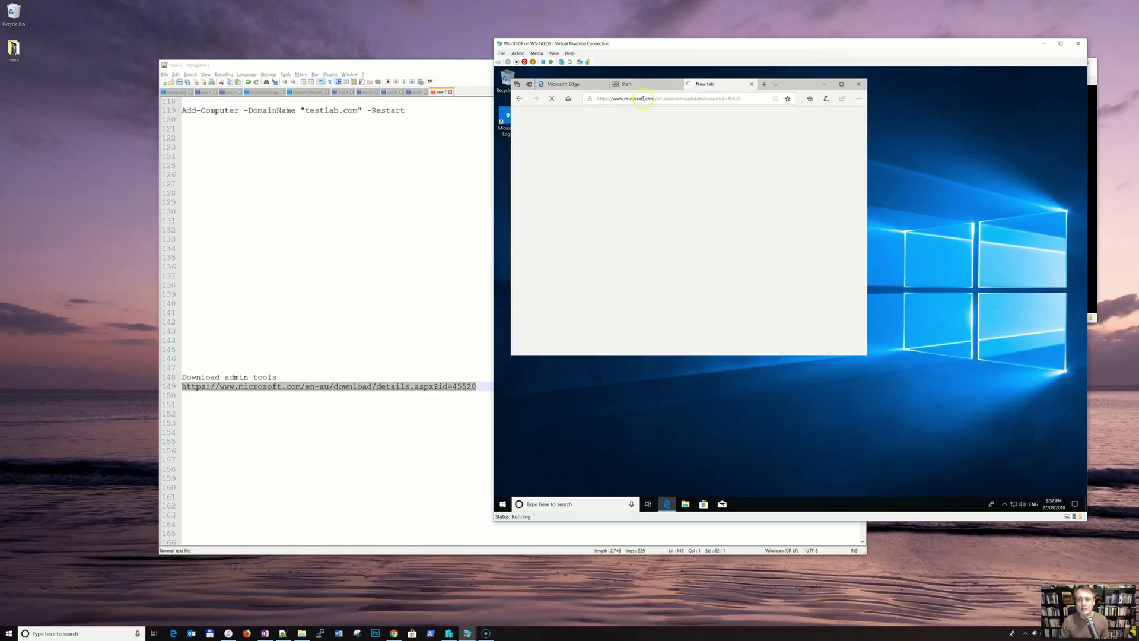
left_click(843, 85)
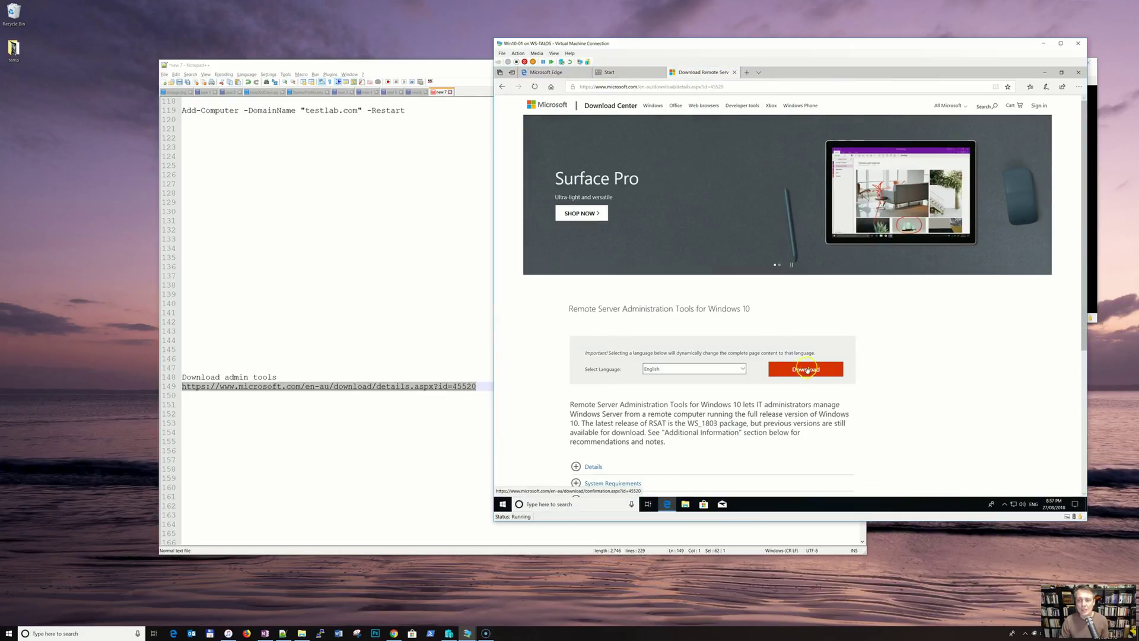
- Expand the Details section and highlight 1709, 1803 and x64 in the file names
scroll(580, 343, "down", 3)
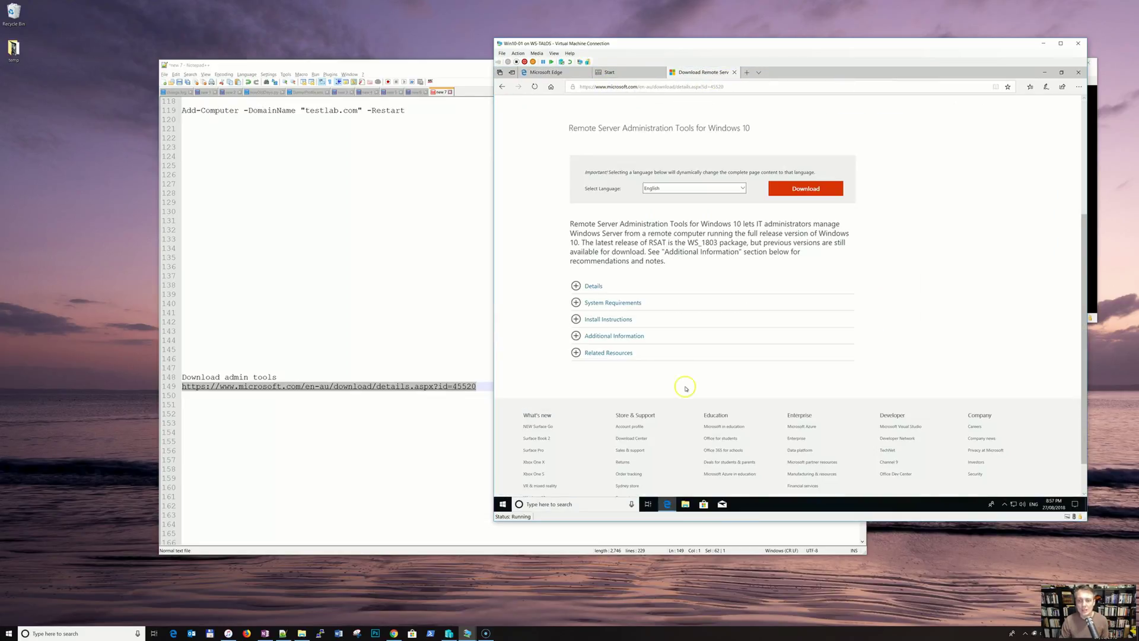
left_click(576, 304)
left_click(576, 302)
left_click(575, 287)
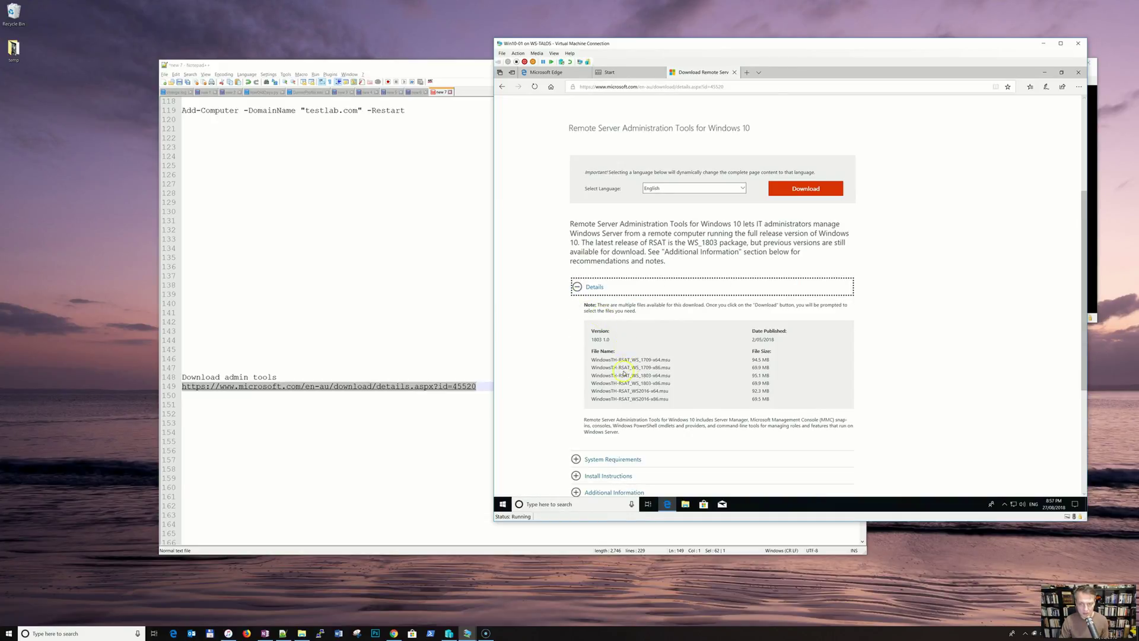
double_click(644, 358)
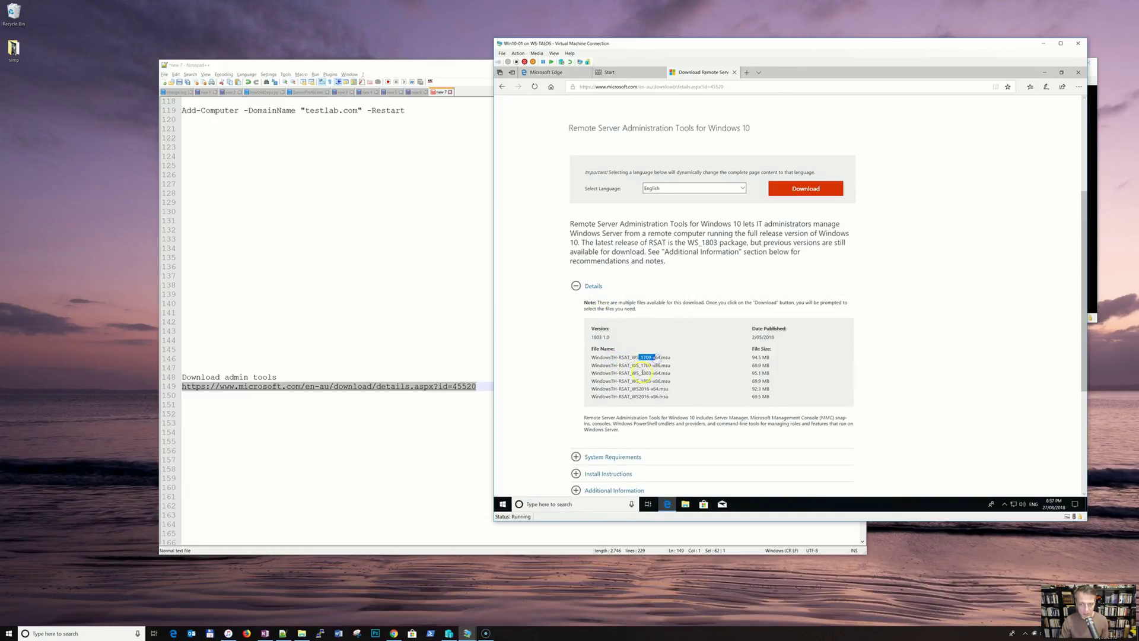
left_click_drag(641, 372, 647, 389)
left_click_drag(655, 357, 666, 357)
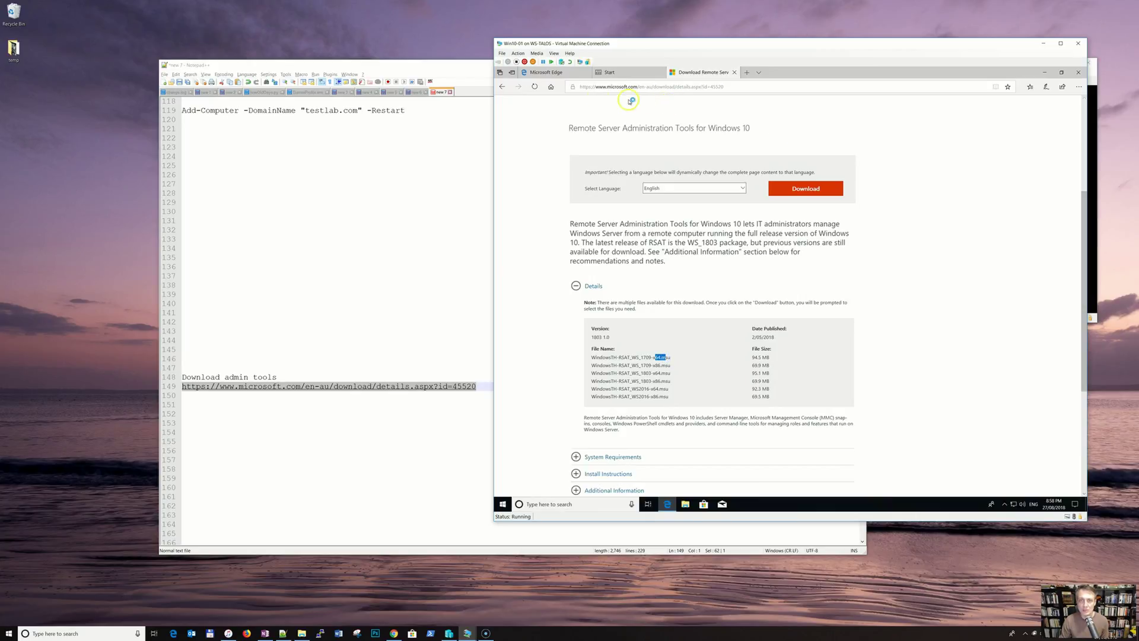